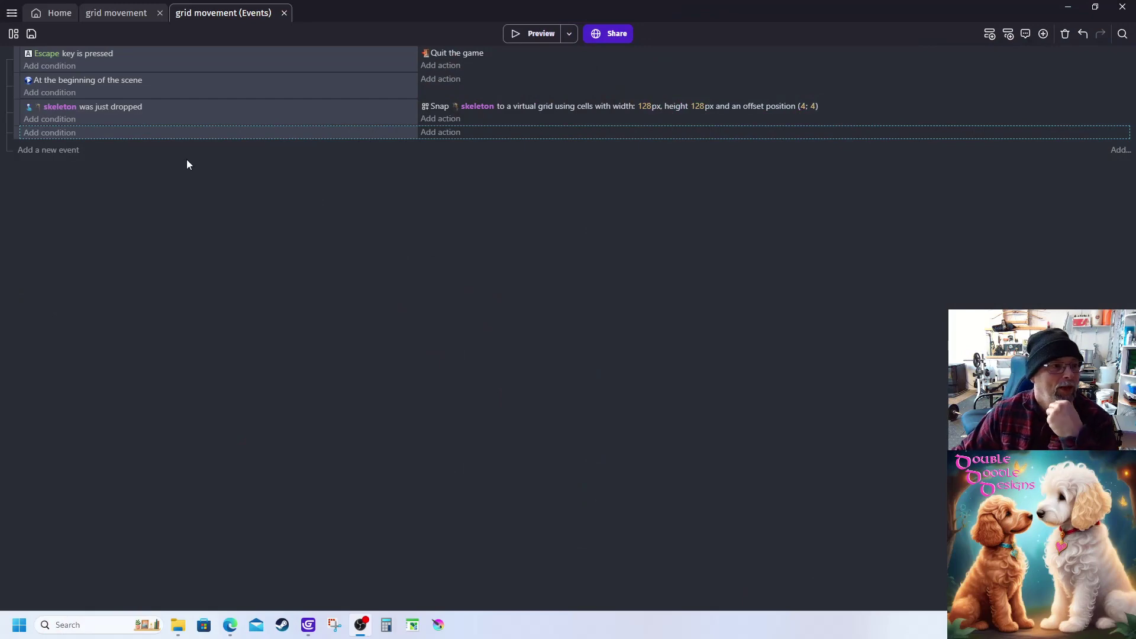
Step: Look over the grid movement scene's objects and check the orc object's properties
{"action": "left_click", "coordinate": [72, 14]}
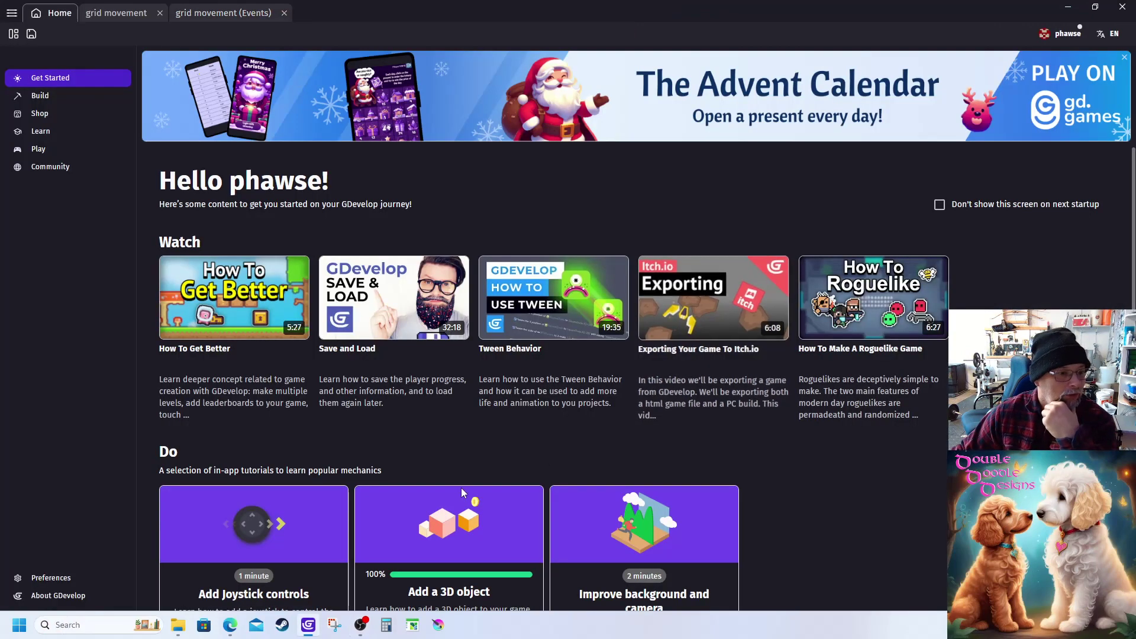
{"action": "left_click", "coordinate": [112, 15]}
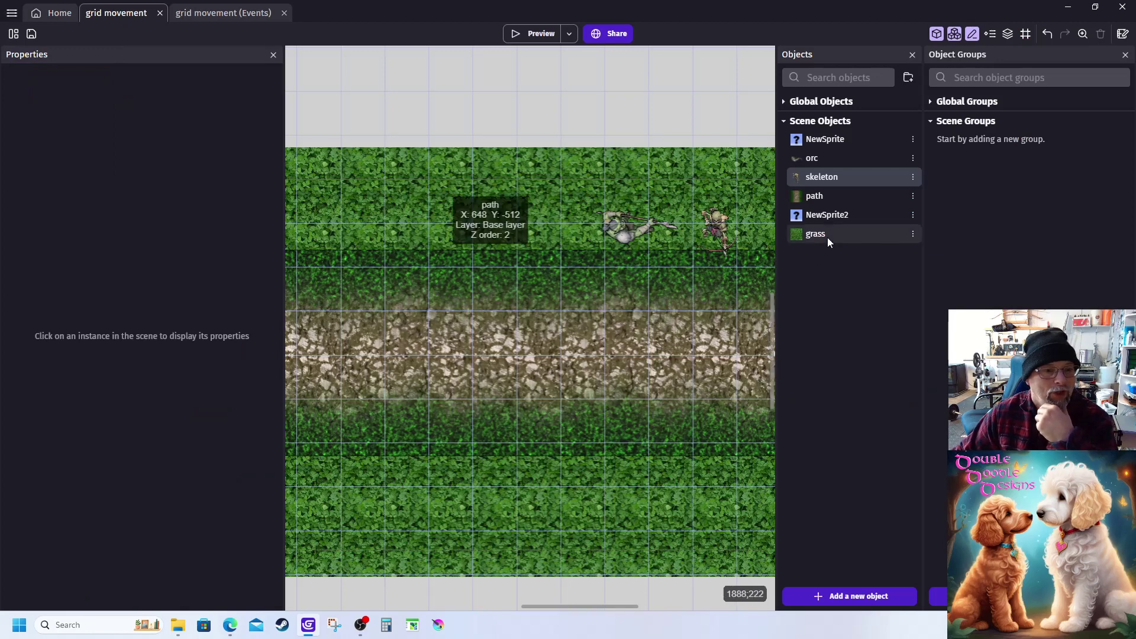
{"action": "double_click", "coordinate": [808, 161]}
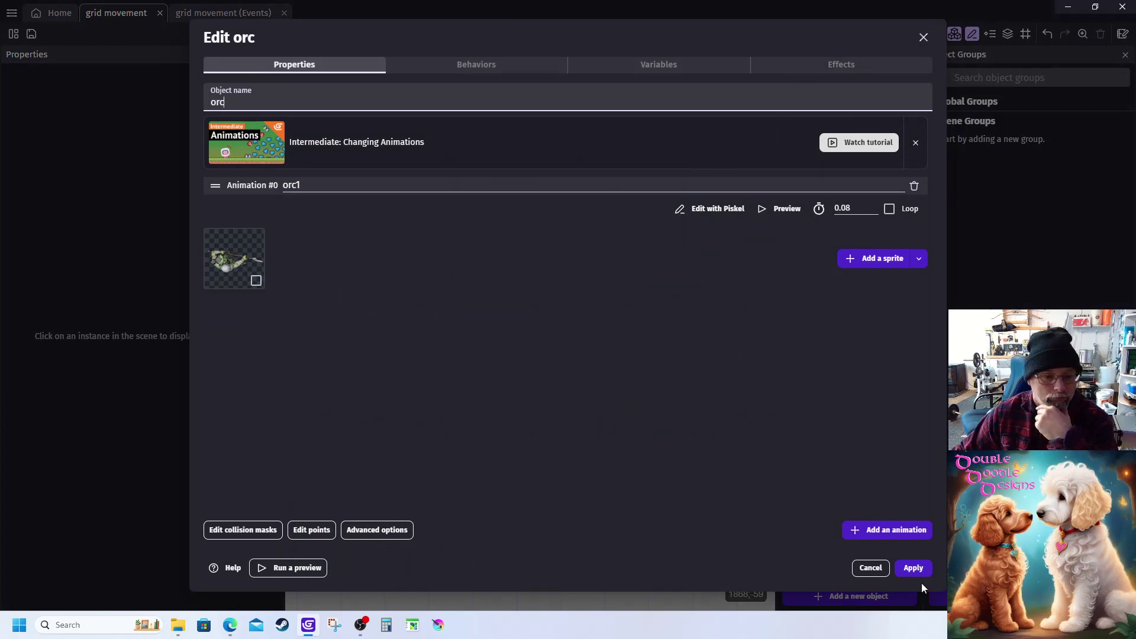
{"action": "left_click", "coordinate": [872, 568]}
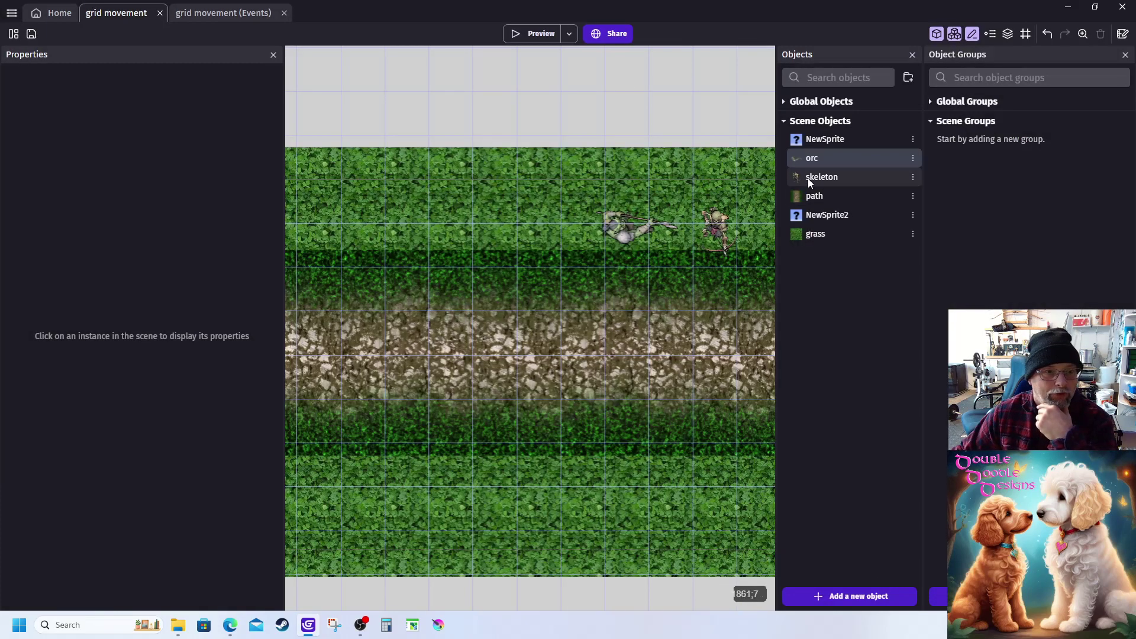
{"action": "left_click", "coordinate": [807, 178]}
{"action": "left_click", "coordinate": [812, 234]}
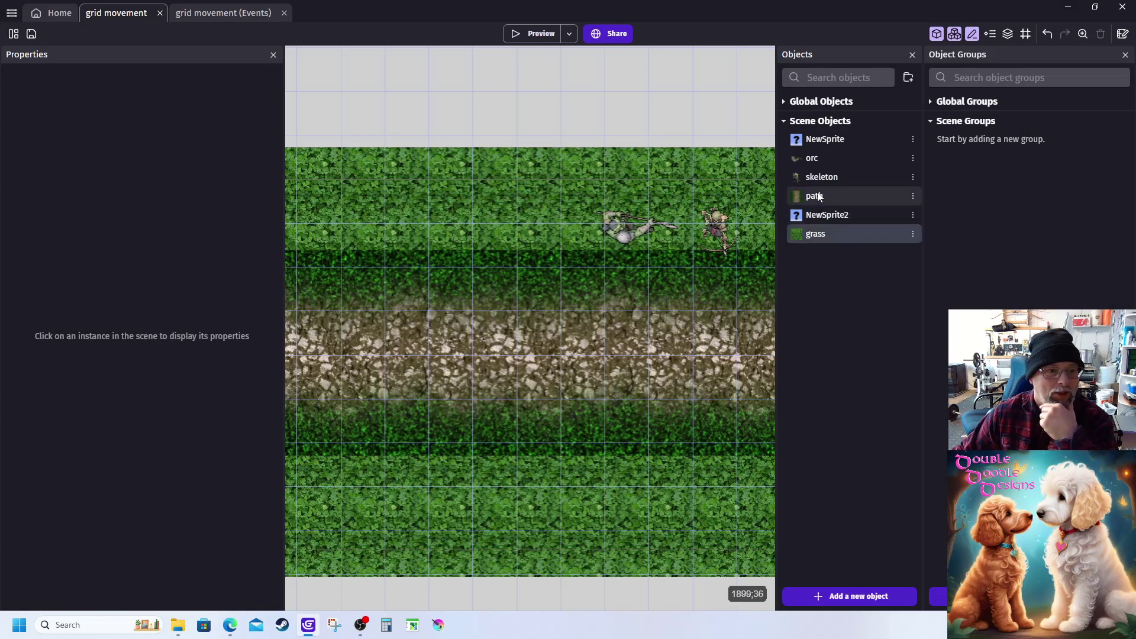
{"action": "left_click", "coordinate": [819, 197]}
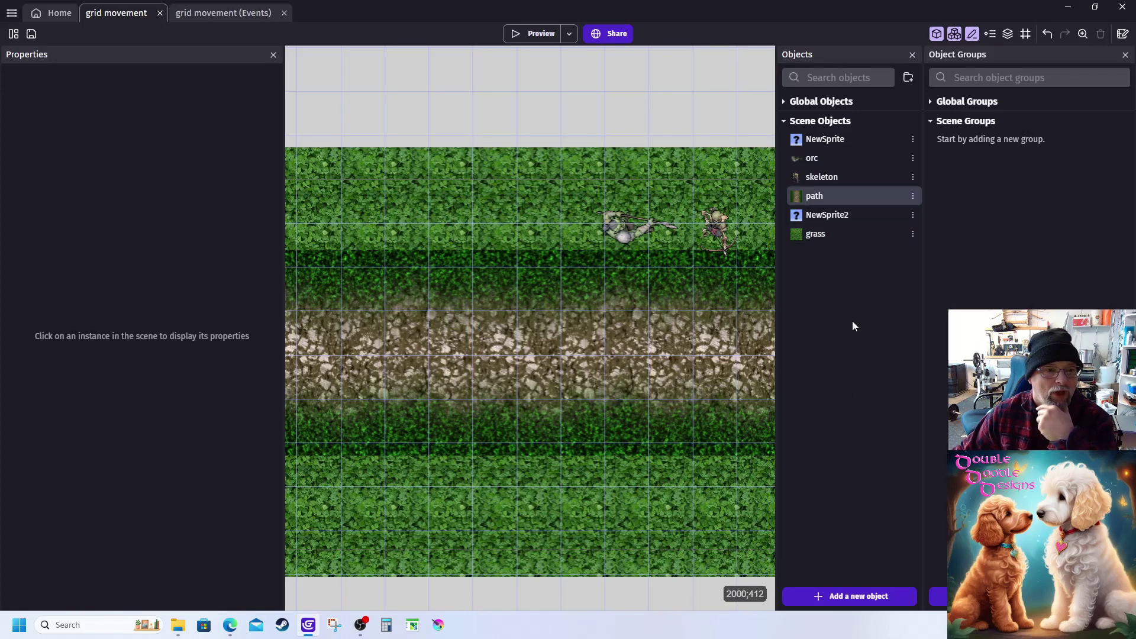
Step: Add an animation to the NewSprite2 object and rename the object to grid
{"action": "left_click", "coordinate": [819, 216]}
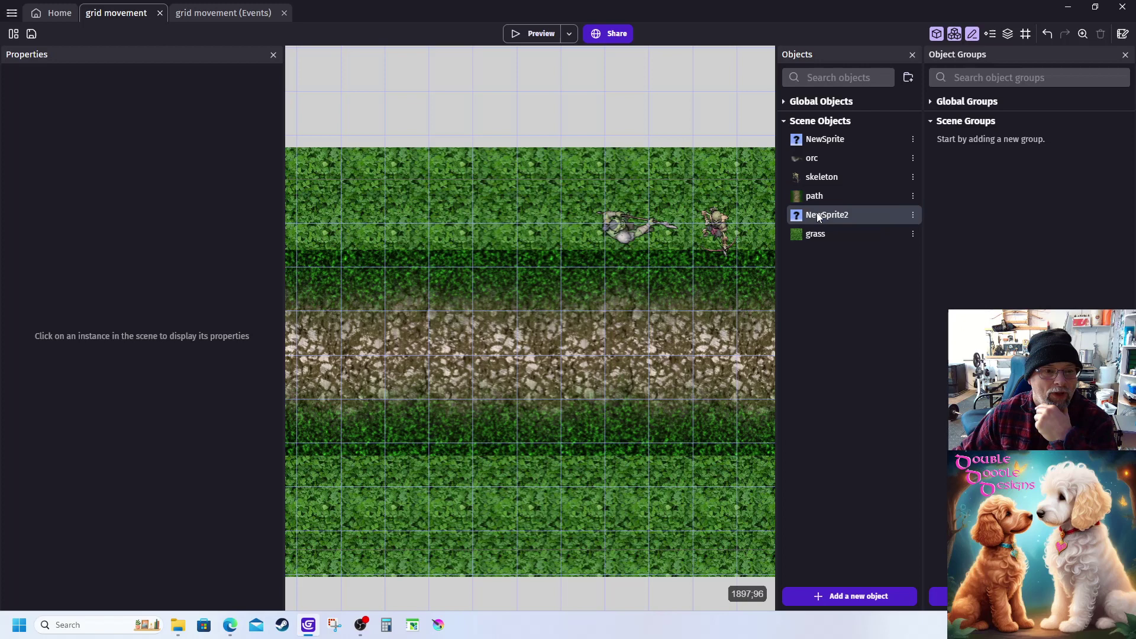
{"action": "double_click", "coordinate": [819, 216]}
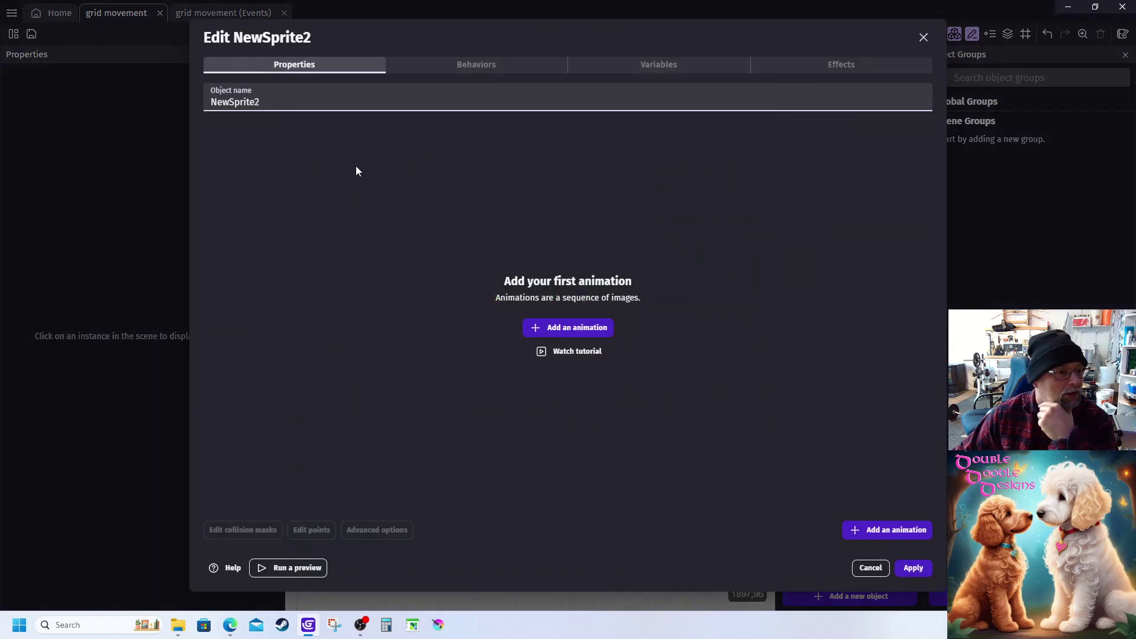
{"action": "left_click", "coordinate": [570, 329]}
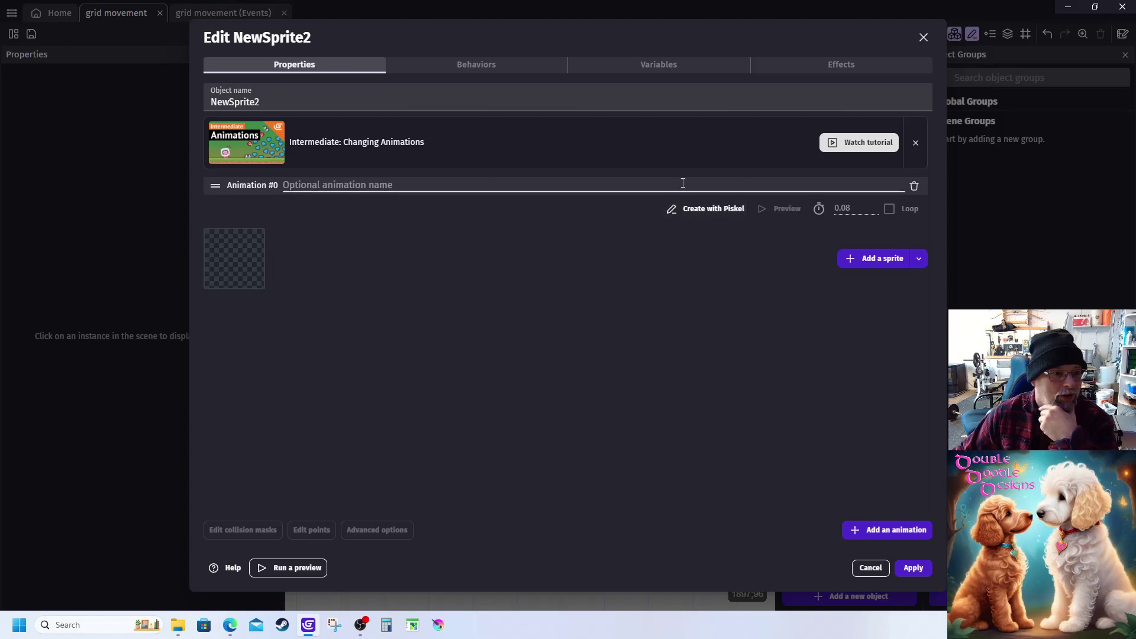
{"action": "left_click_drag", "start_coordinate": [306, 107], "coordinate": [92, 110]}
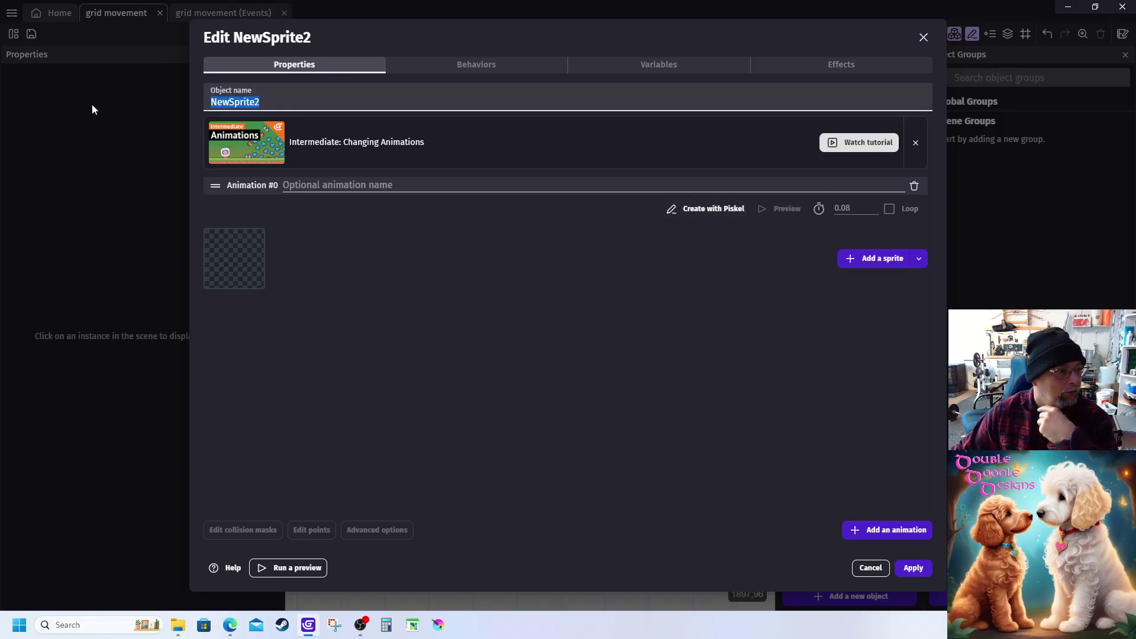
{"action": "type", "text": "grid"}
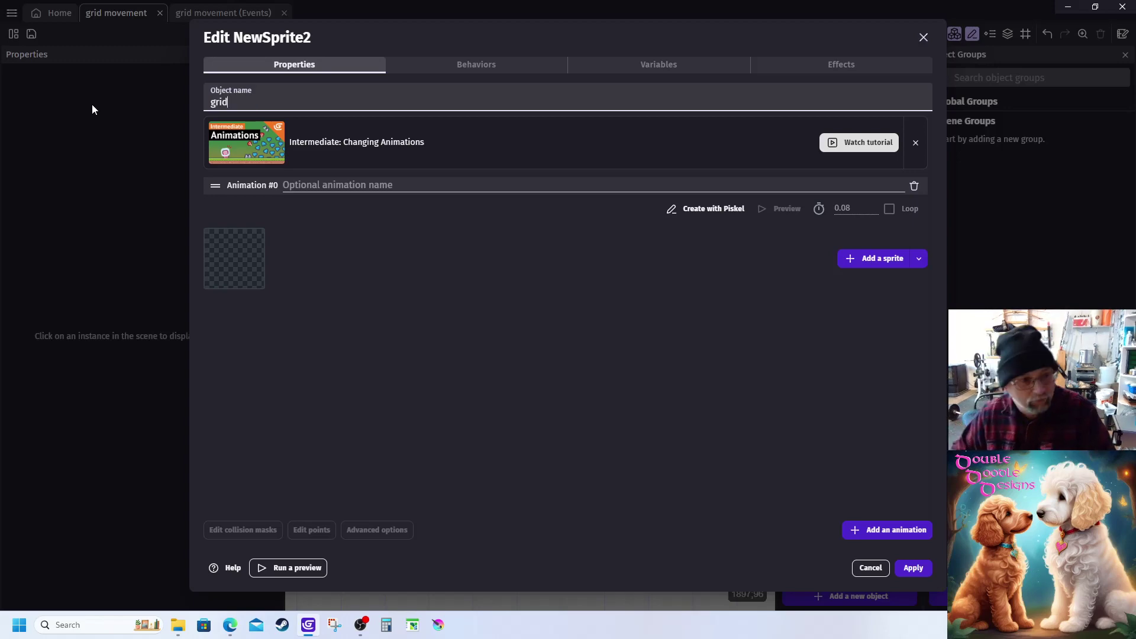
Step: Start a new Piskel image for the grid sprite and resize its canvas to 130 x 130 px
{"action": "left_click", "coordinate": [694, 209]}
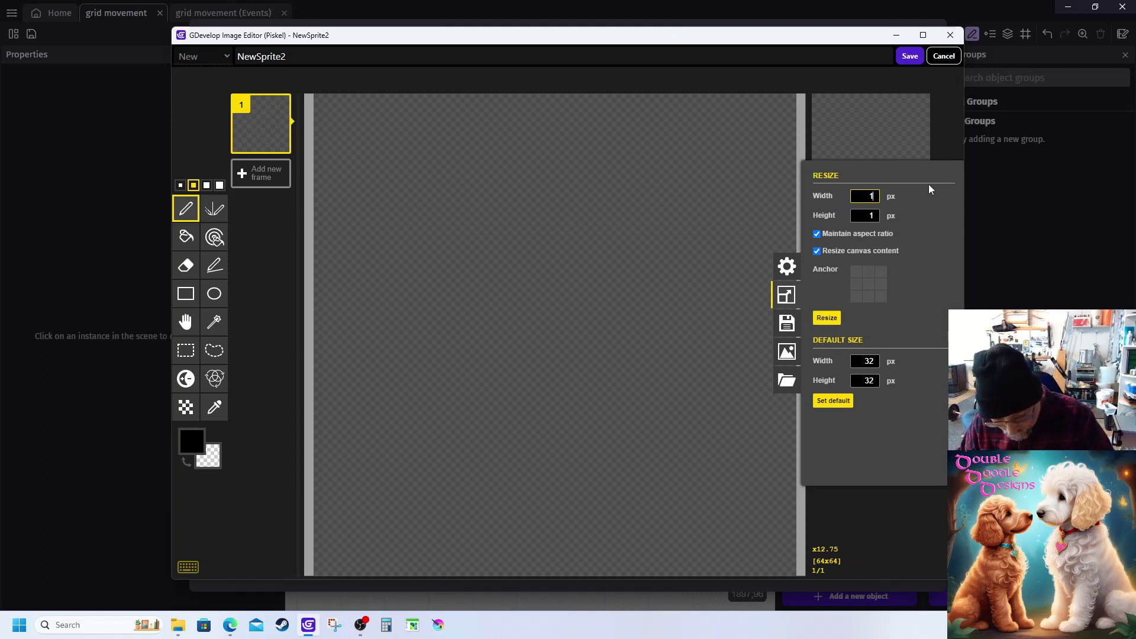
{"action": "type", "text": "12"}
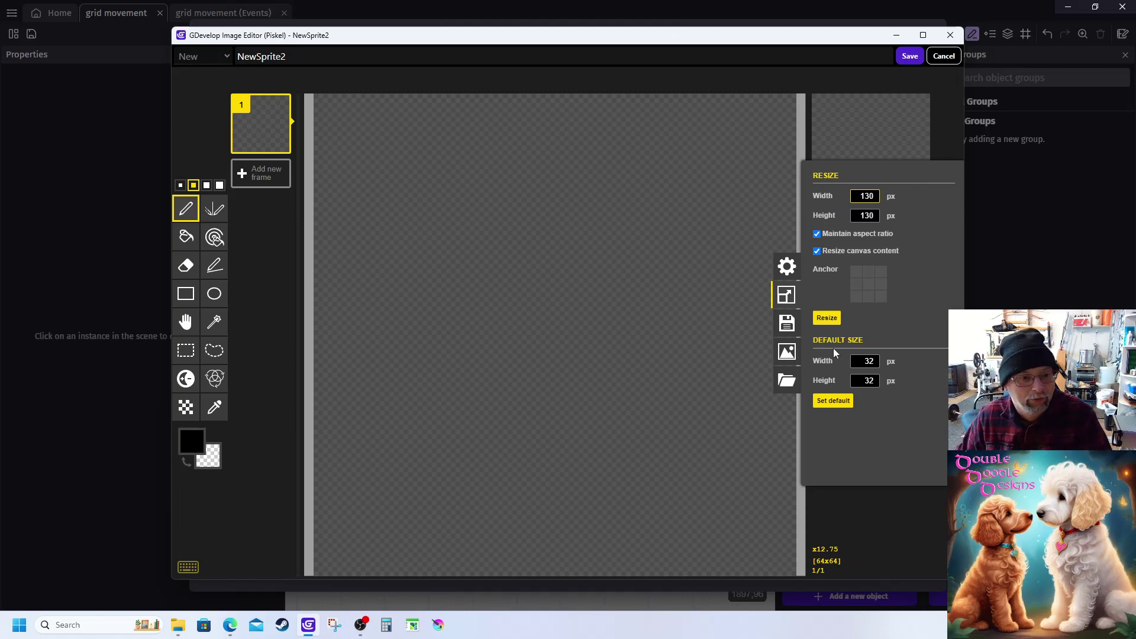
{"action": "left_click", "coordinate": [827, 317]}
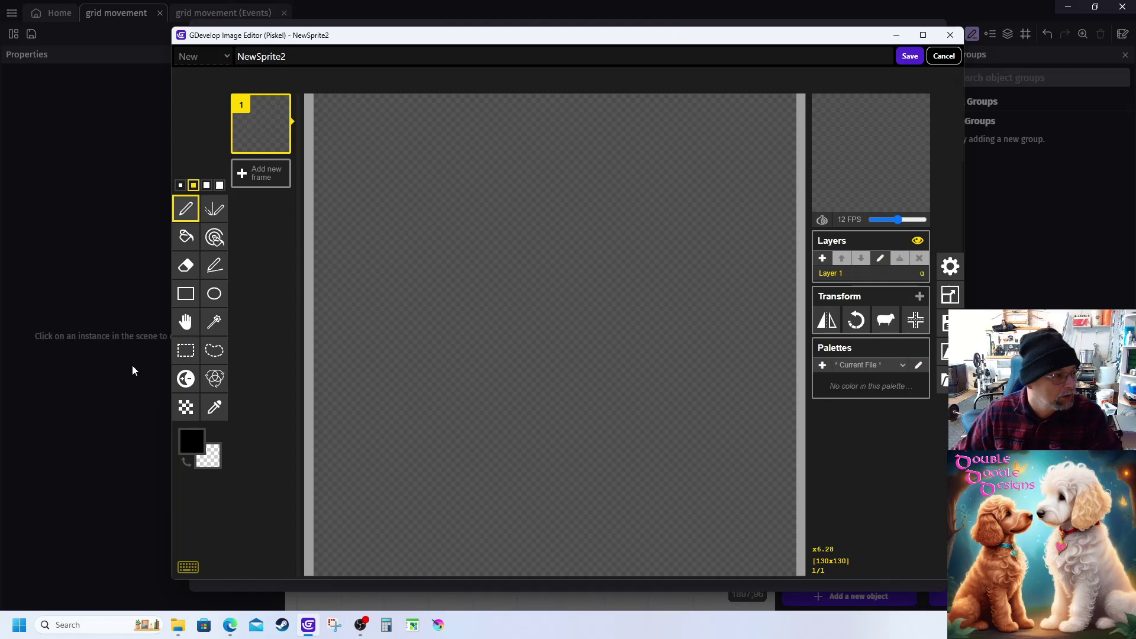
Step: Set the primary drawing color to pale lavender #cfd0fb
{"action": "left_click", "coordinate": [192, 441]}
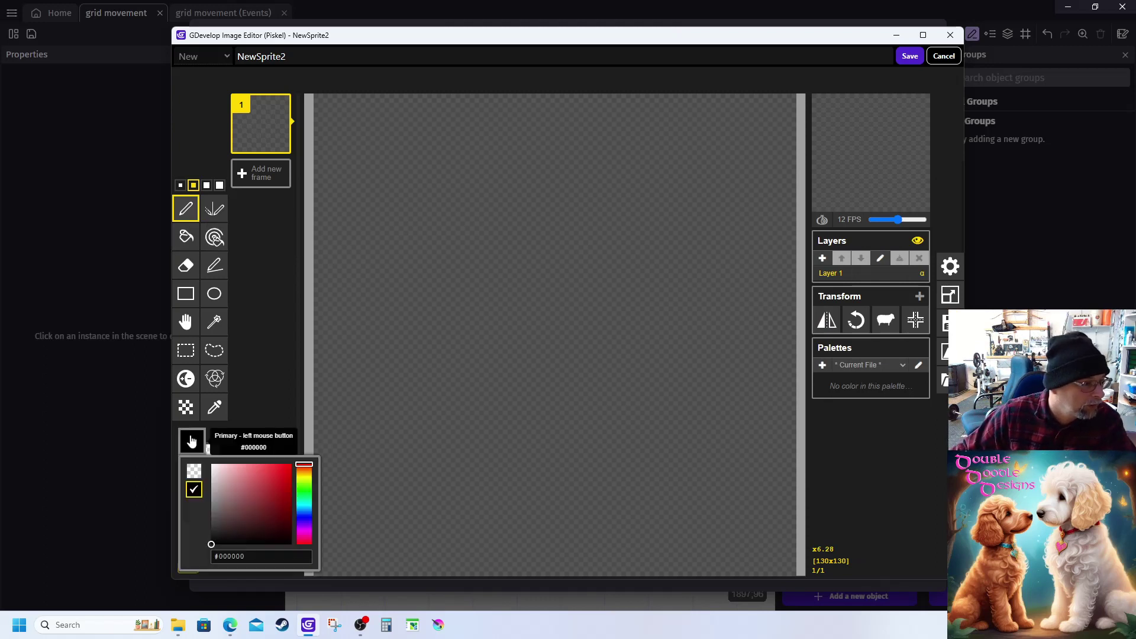
{"action": "left_click", "coordinate": [305, 518]}
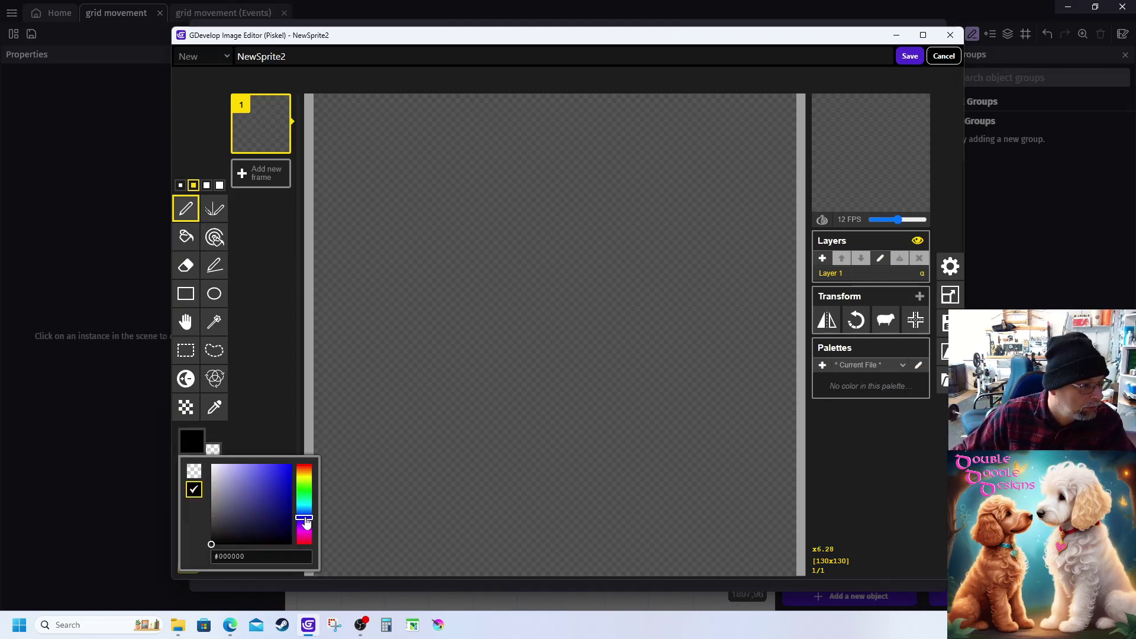
{"action": "left_click", "coordinate": [242, 475]}
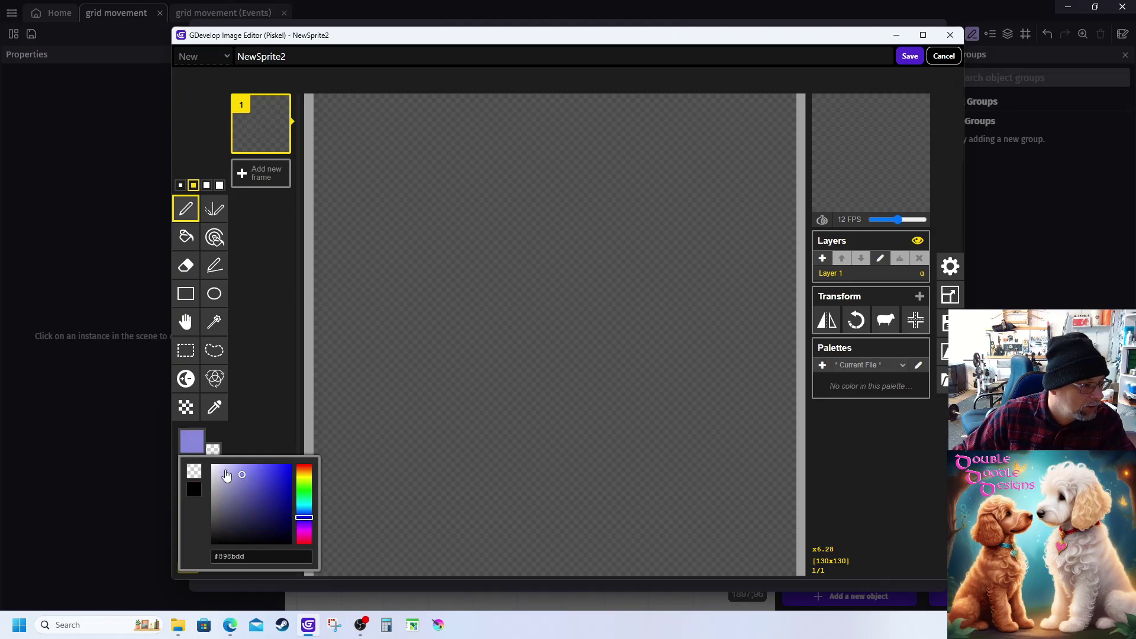
{"action": "left_click_drag", "start_coordinate": [226, 476], "coordinate": [241, 473]}
{"action": "left_click", "coordinate": [226, 469]}
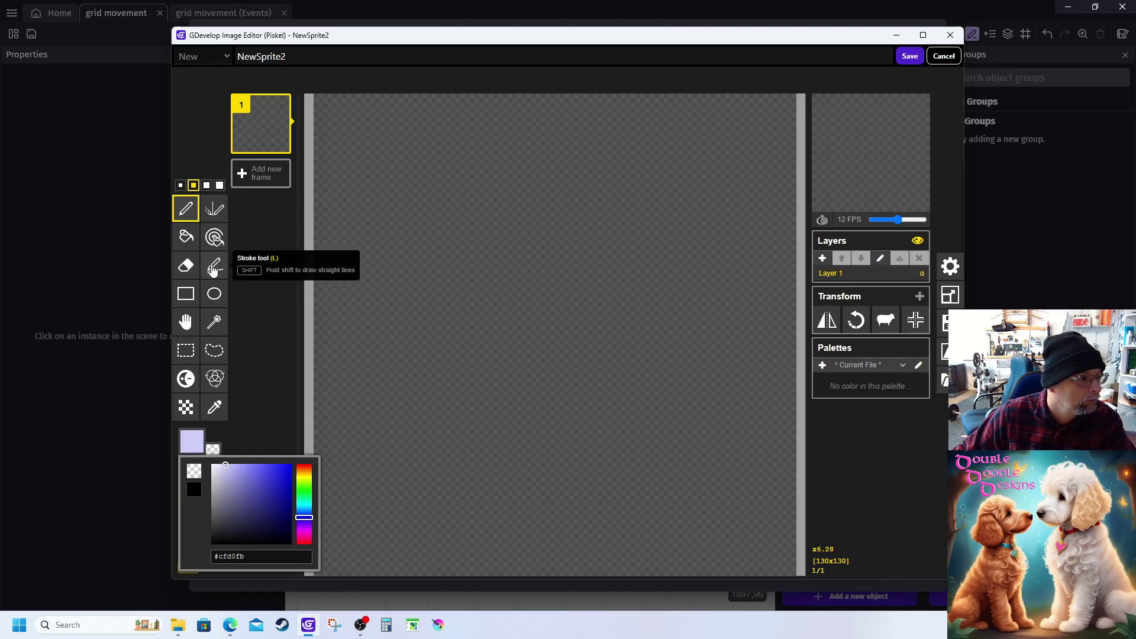
Step: Draw a tall, narrow rectangle outline on the canvas using the largest pen size
{"action": "left_click", "coordinate": [185, 293]}
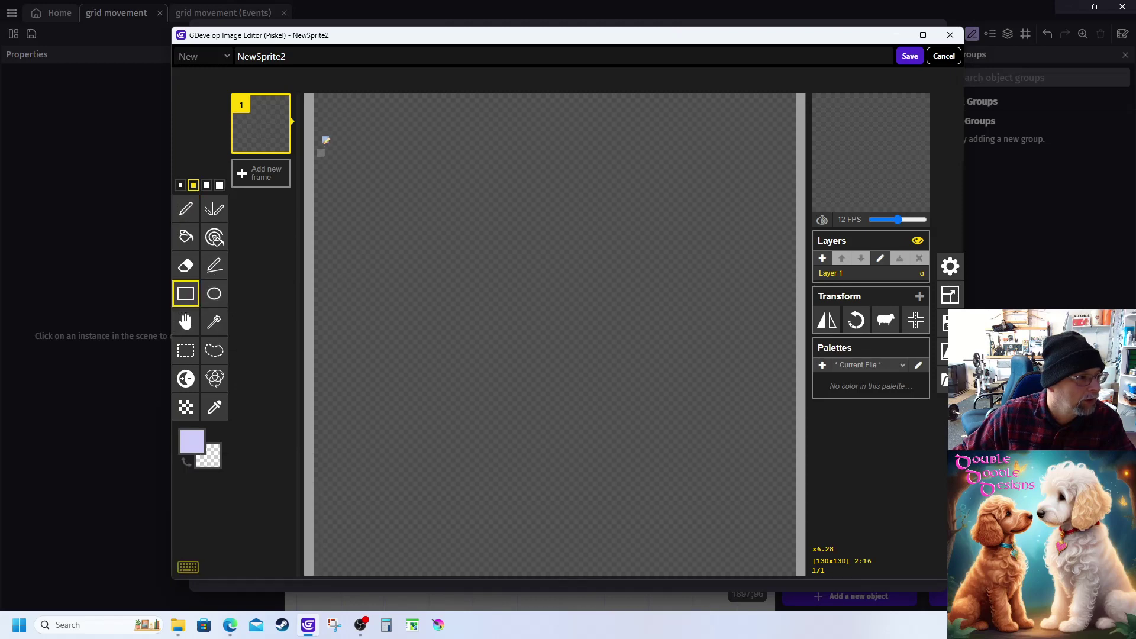
{"action": "left_click", "coordinate": [206, 186]}
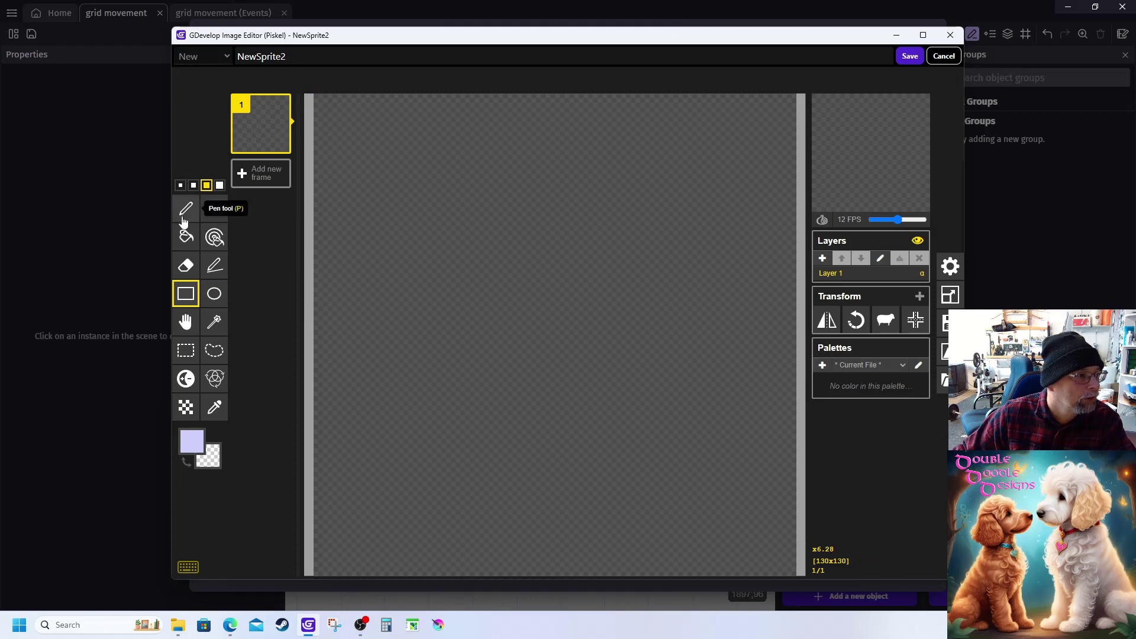
{"action": "left_click", "coordinate": [219, 185]}
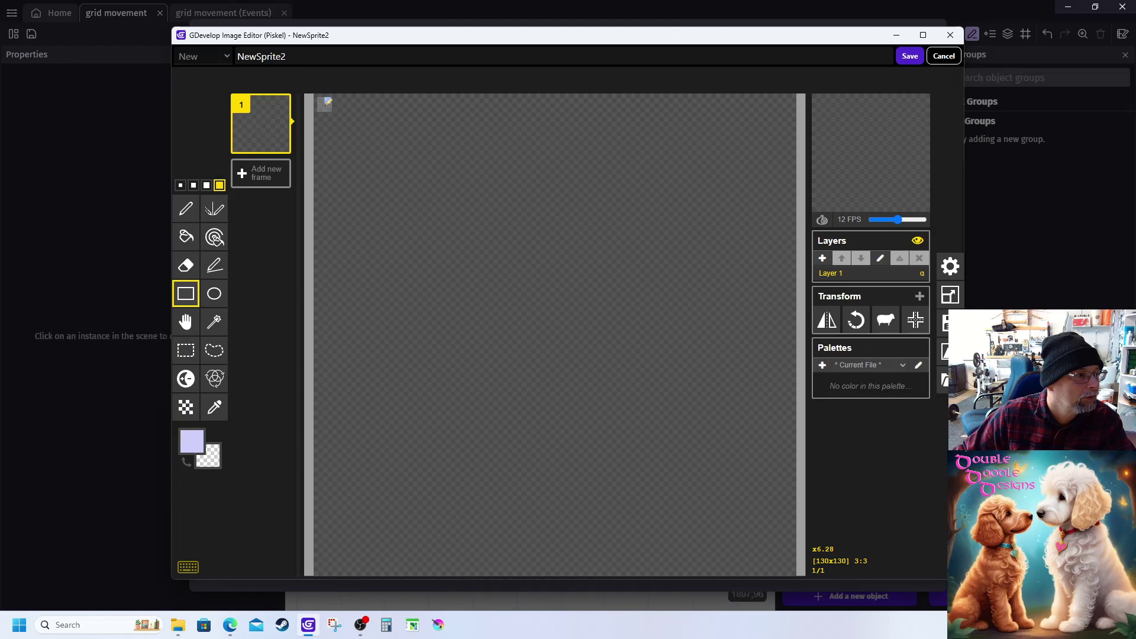
{"action": "left_click_drag", "start_coordinate": [325, 104], "coordinate": [473, 504]}
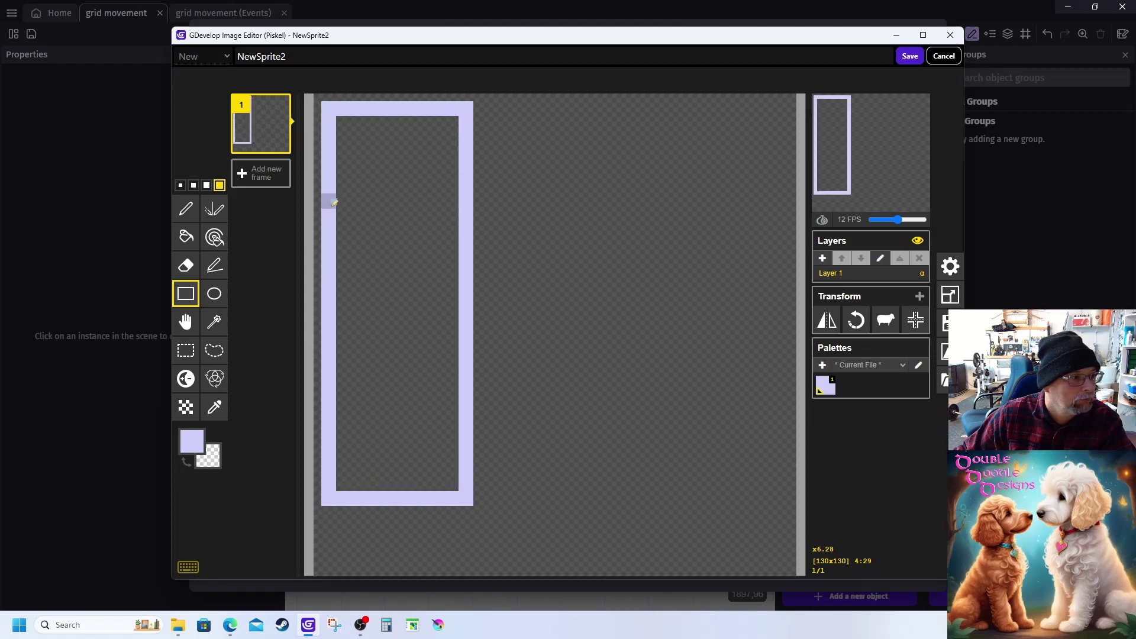
Step: Erase the narrow rectangle outline from the canvas
{"action": "left_click", "coordinate": [185, 266]}
{"action": "mouse_move", "coordinate": [325, 111]}
{"action": "left_mouse_down"}
{"action": "mouse_move", "coordinate": [471, 117]}
{"action": "mouse_move", "coordinate": [341, 108]}
{"action": "mouse_move", "coordinate": [481, 107]}
{"action": "mouse_move", "coordinate": [465, 524]}
{"action": "mouse_move", "coordinate": [486, 259]}
{"action": "mouse_move", "coordinate": [478, 428]}
{"action": "mouse_move", "coordinate": [462, 357]}
{"action": "mouse_move", "coordinate": [463, 148]}
{"action": "mouse_move", "coordinate": [449, 292]}
{"action": "mouse_move", "coordinate": [464, 489]}
{"action": "mouse_move", "coordinate": [477, 482]}
{"action": "mouse_move", "coordinate": [318, 485]}
{"action": "mouse_move", "coordinate": [408, 503]}
{"action": "mouse_move", "coordinate": [309, 507]}
{"action": "mouse_move", "coordinate": [329, 454]}
{"action": "mouse_move", "coordinate": [351, 167]}
{"action": "mouse_move", "coordinate": [309, 139]}
{"action": "mouse_move", "coordinate": [351, 143]}
{"action": "mouse_move", "coordinate": [334, 201]}
{"action": "mouse_move", "coordinate": [342, 296]}
{"action": "mouse_move", "coordinate": [332, 289]}
{"action": "mouse_move", "coordinate": [326, 323]}
{"action": "mouse_move", "coordinate": [329, 439]}
{"action": "mouse_move", "coordinate": [314, 476]}
{"action": "mouse_move", "coordinate": [358, 350]}
{"action": "left_mouse_up"}
{"action": "scroll", "coordinate": [444, 324], "scroll_direction": "down", "scroll_amount": 1}
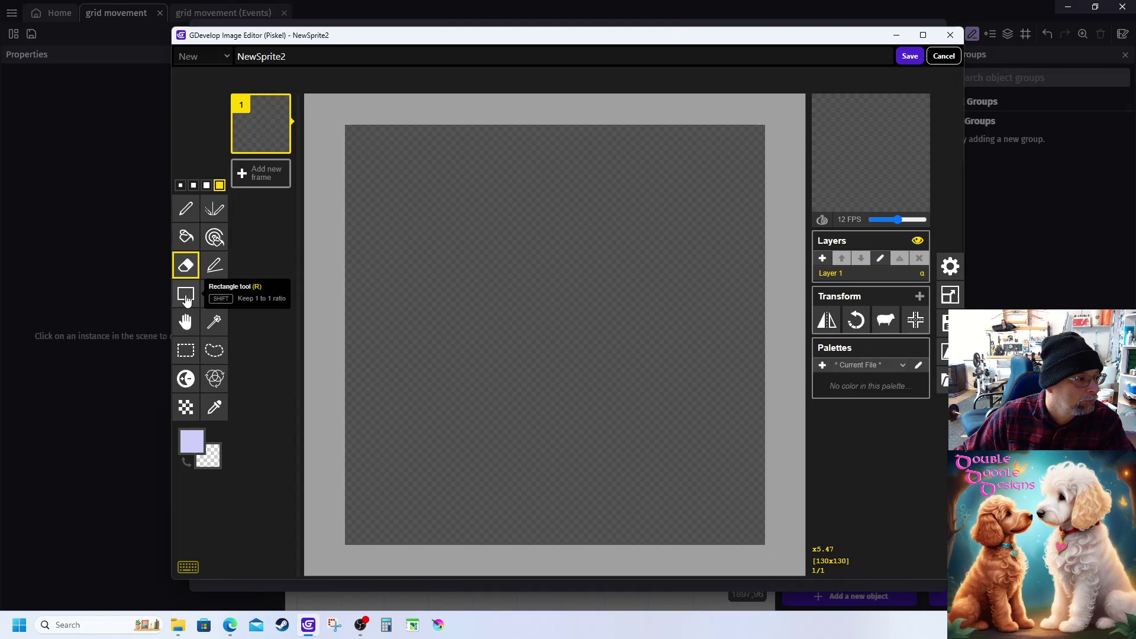
Step: Draw a square outline just inside the canvas edges, from about 3:3 to 127:127, and save it into the grid object
{"action": "left_click", "coordinate": [185, 299]}
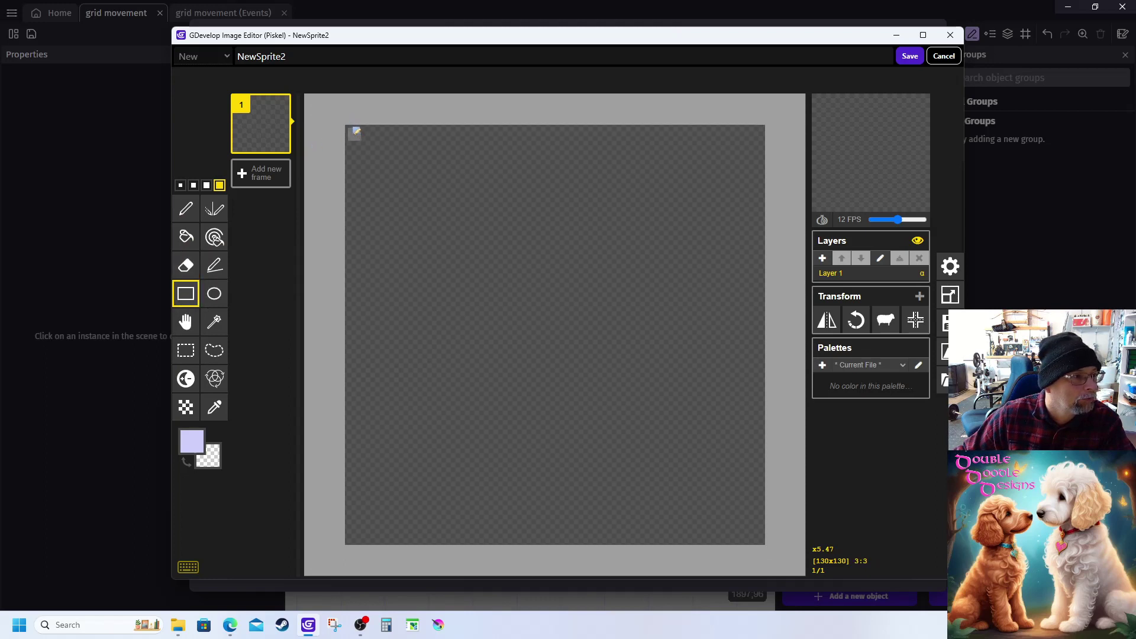
{"action": "left_click_drag", "start_coordinate": [355, 129], "coordinate": [760, 534]}
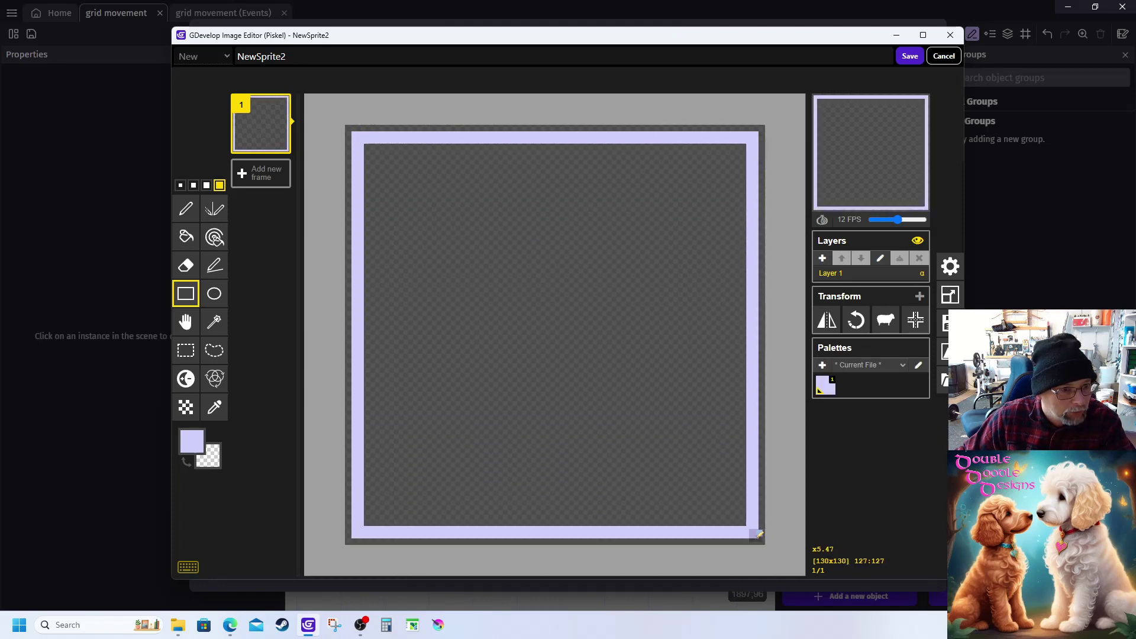
{"action": "left_click", "coordinate": [910, 57]}
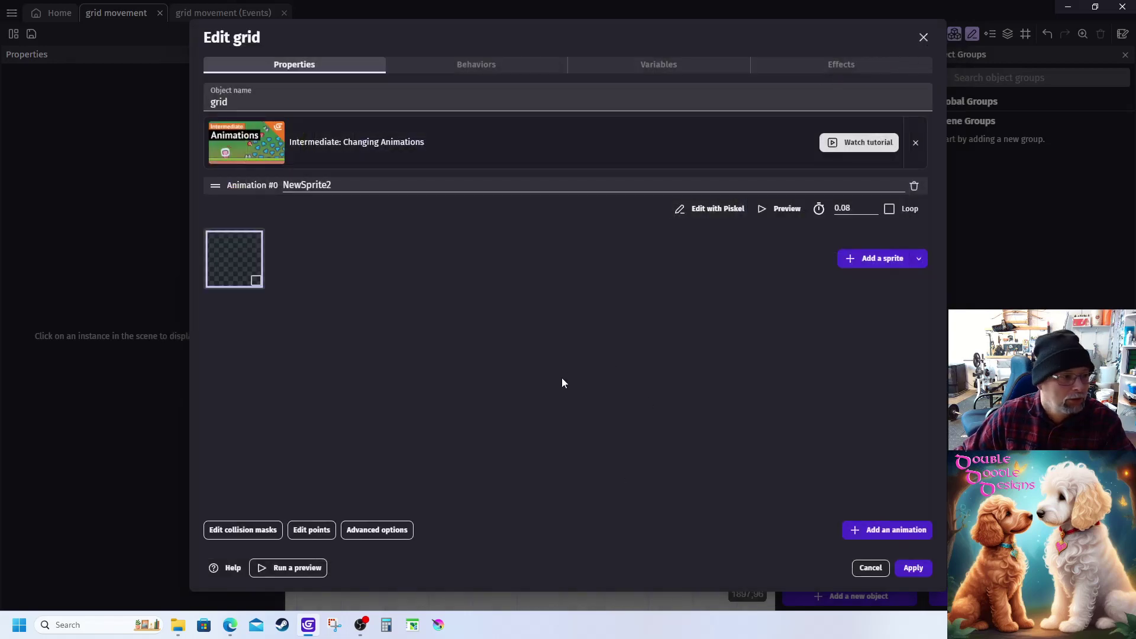
{"action": "left_click", "coordinate": [913, 569]}
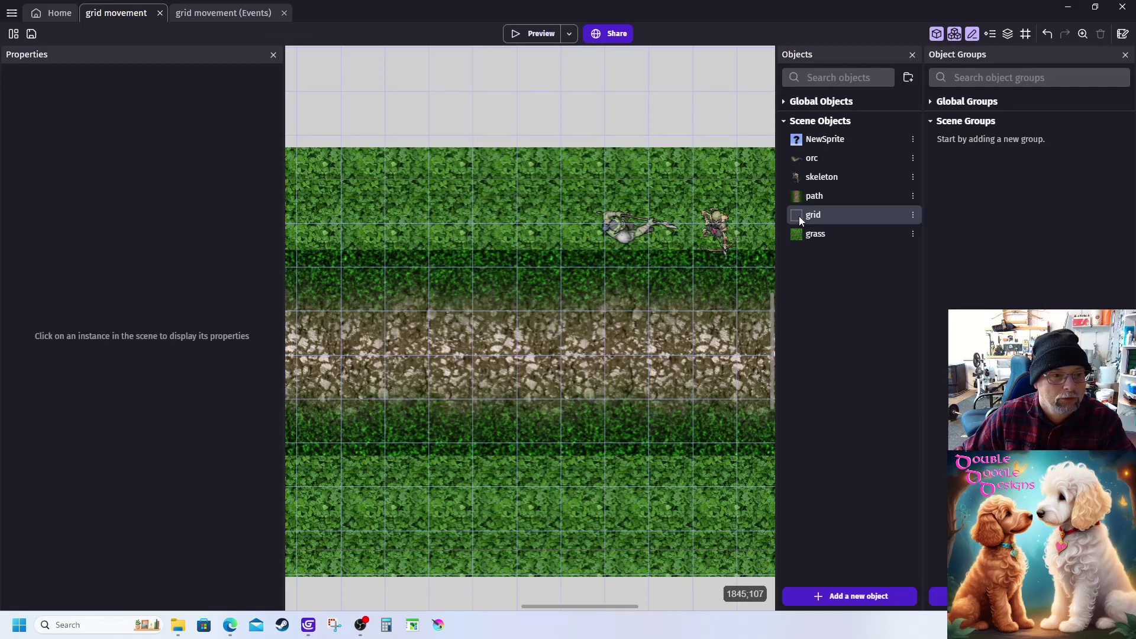
{"action": "mouse_move", "coordinate": [800, 220]}
{"action": "left_mouse_down"}
{"action": "mouse_move", "coordinate": [380, 231]}
{"action": "mouse_move", "coordinate": [825, 213]}
{"action": "mouse_move", "coordinate": [804, 215]}
{"action": "left_mouse_up"}
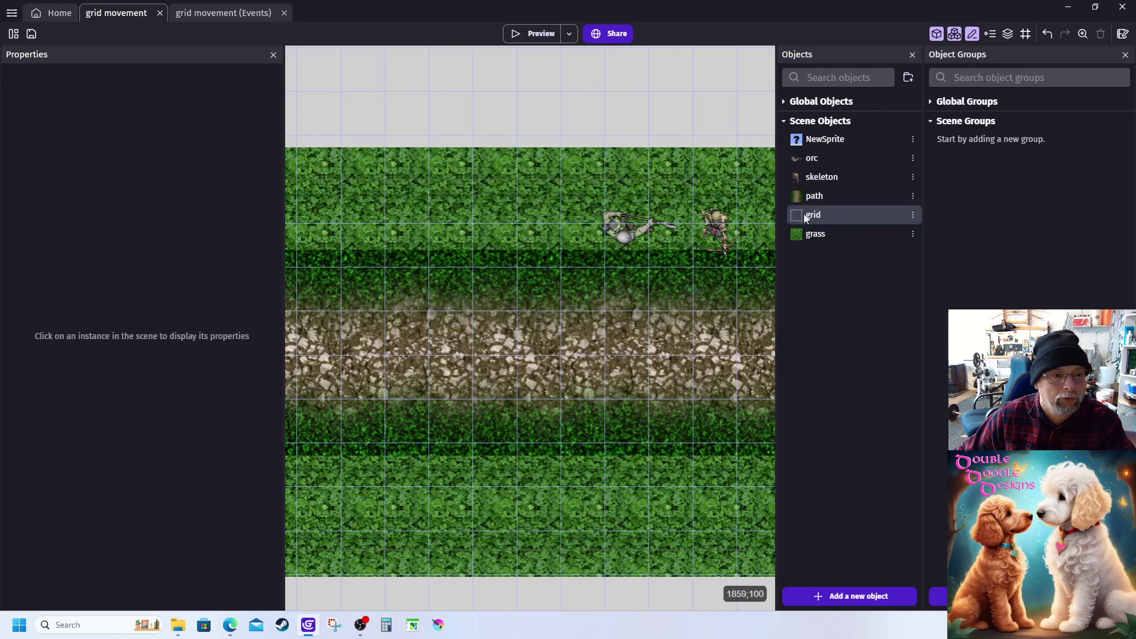
{"action": "double_click", "coordinate": [803, 216]}
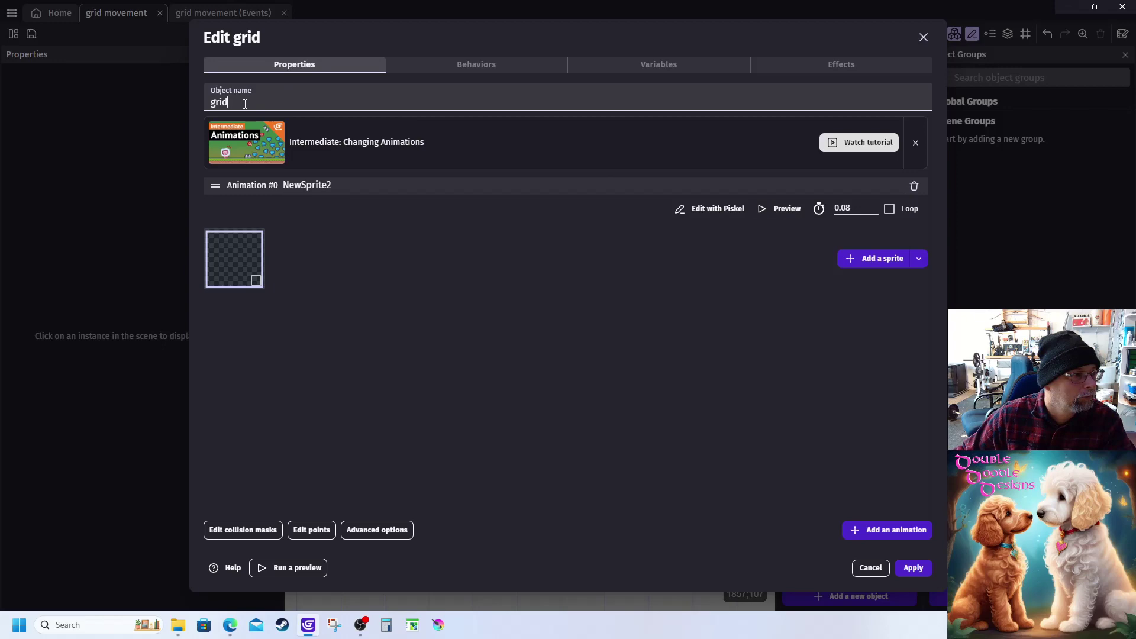
{"action": "left_click_drag", "start_coordinate": [245, 104], "coordinate": [180, 115]}
{"action": "left_click", "coordinate": [740, 390]}
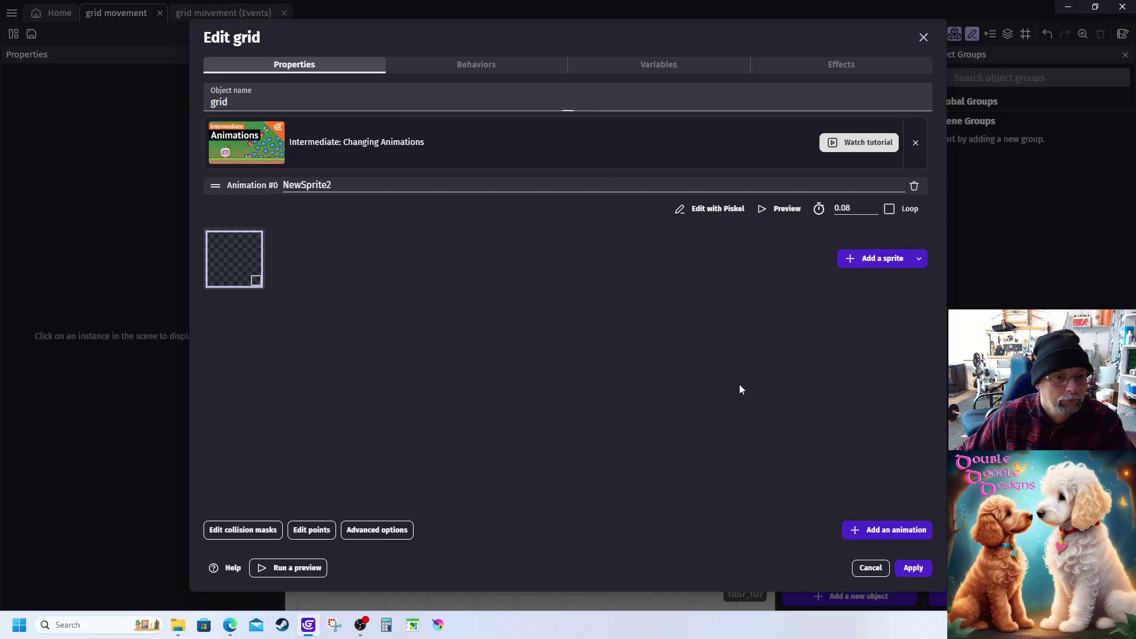
{"action": "left_click", "coordinate": [872, 569]}
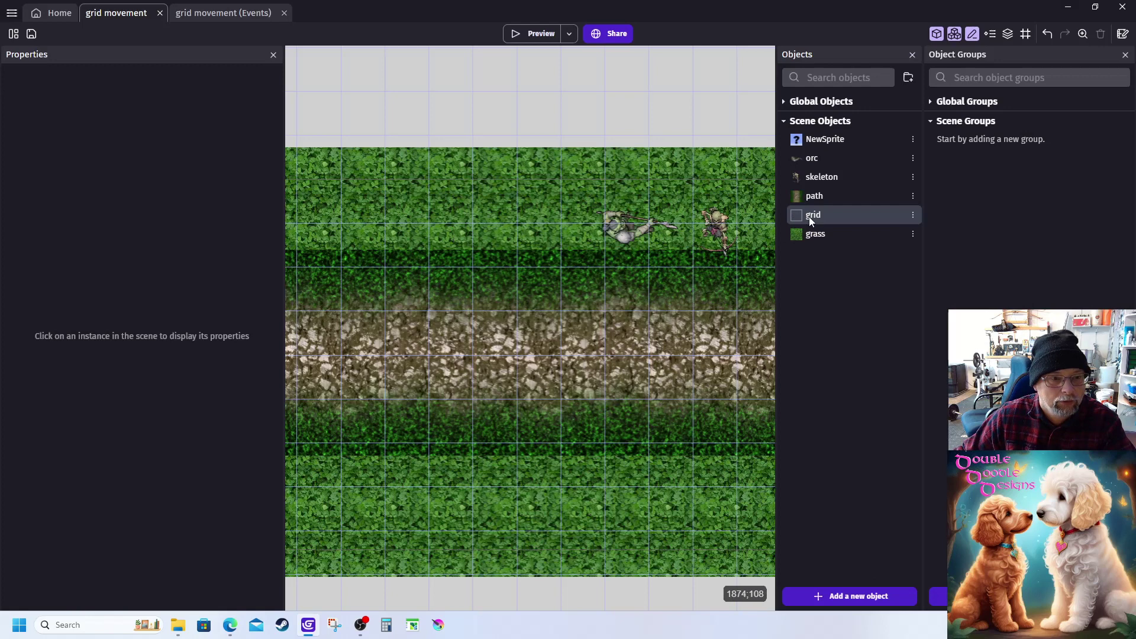
Step: Delete the grid object along with all its references in groups and events
{"action": "right_click", "coordinate": [811, 221]}
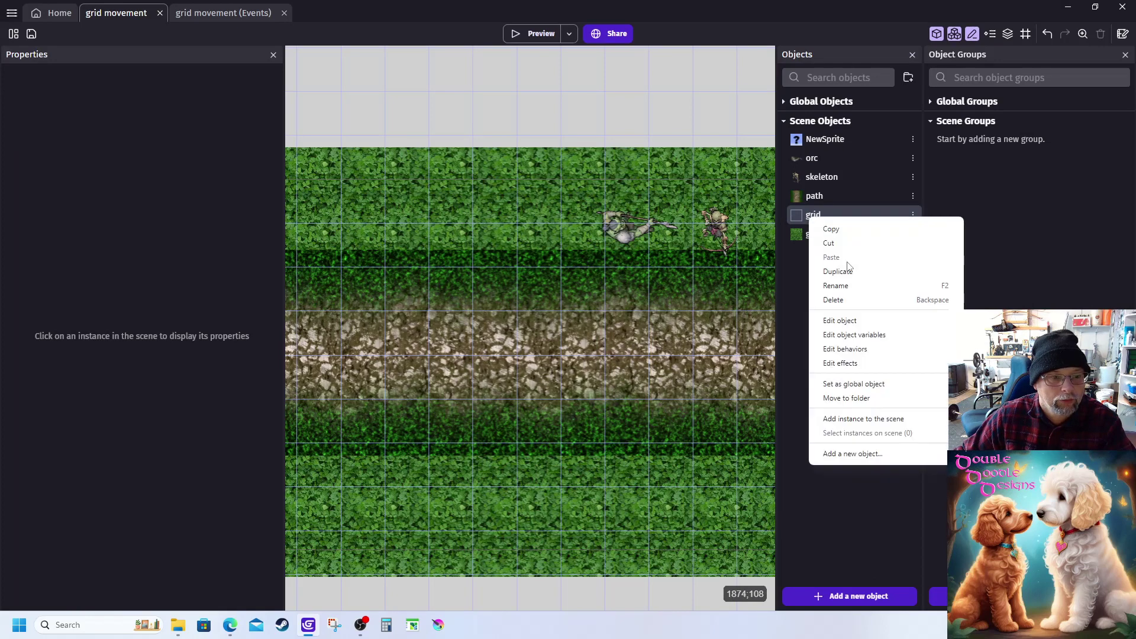
{"action": "left_click", "coordinate": [838, 301]}
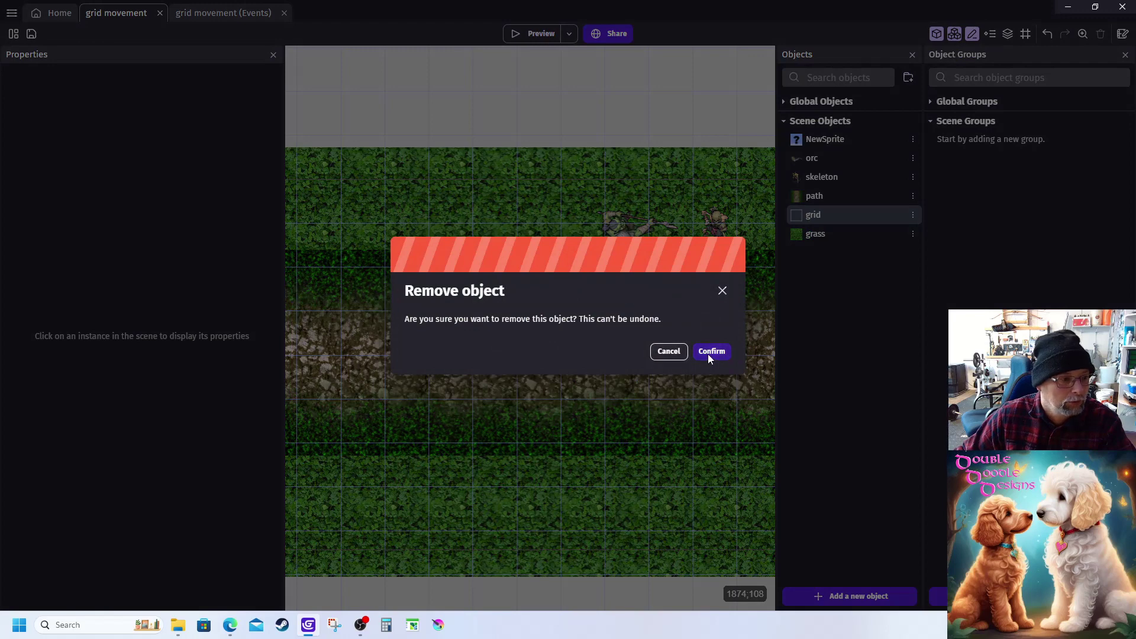
{"action": "left_click", "coordinate": [709, 353]}
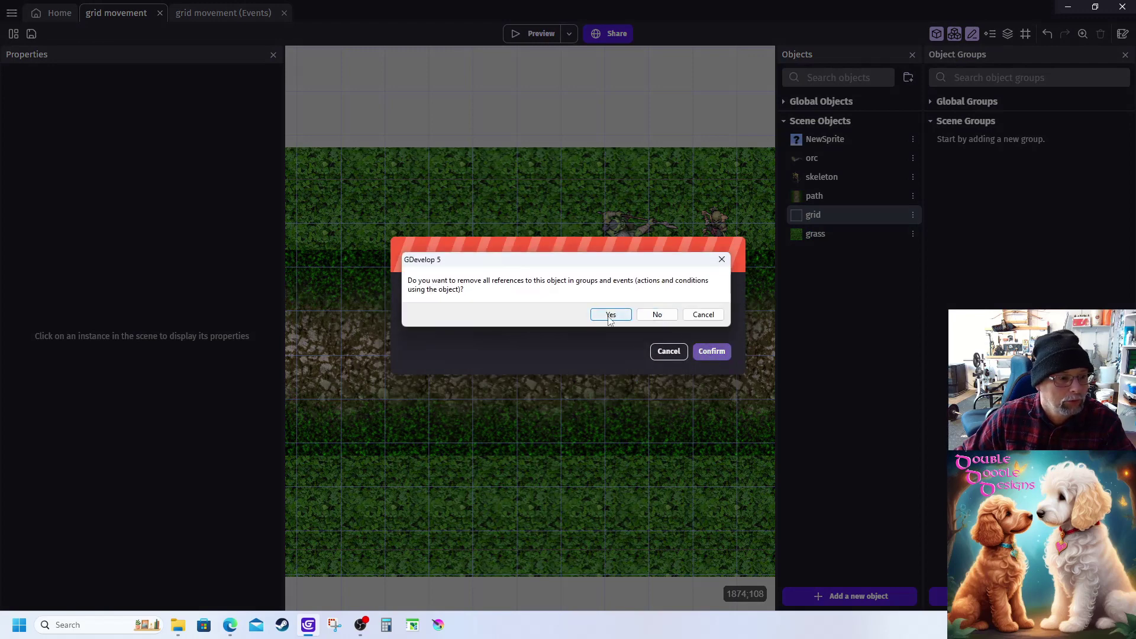
{"action": "left_click", "coordinate": [610, 315]}
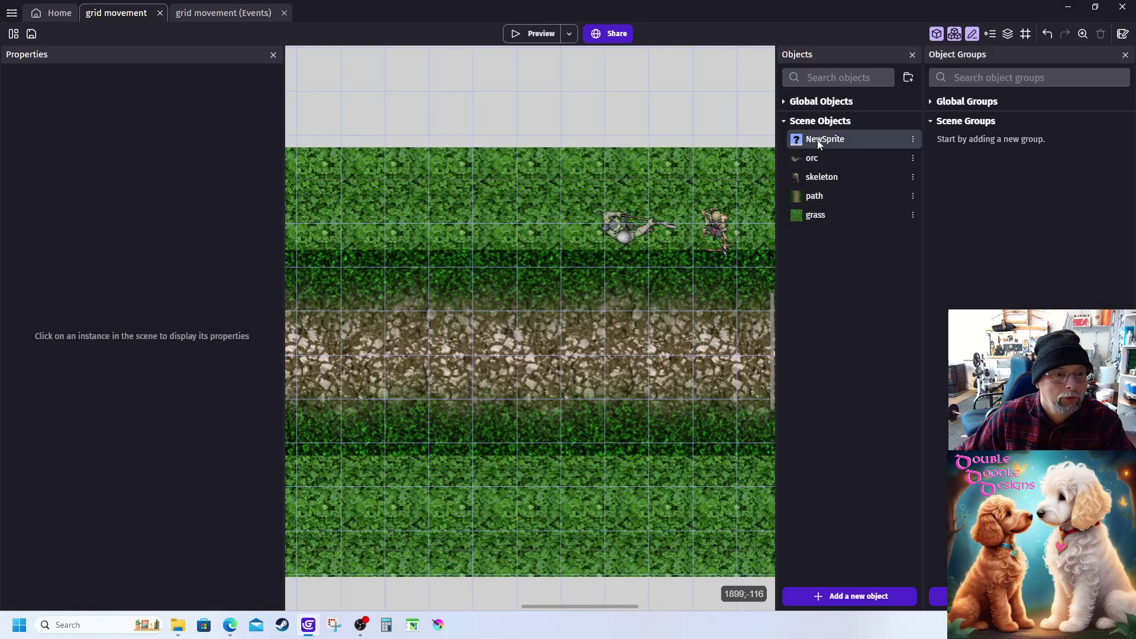
Step: Delete the NewSprite object from the scene along with all its references in groups and events
{"action": "right_click", "coordinate": [820, 144]}
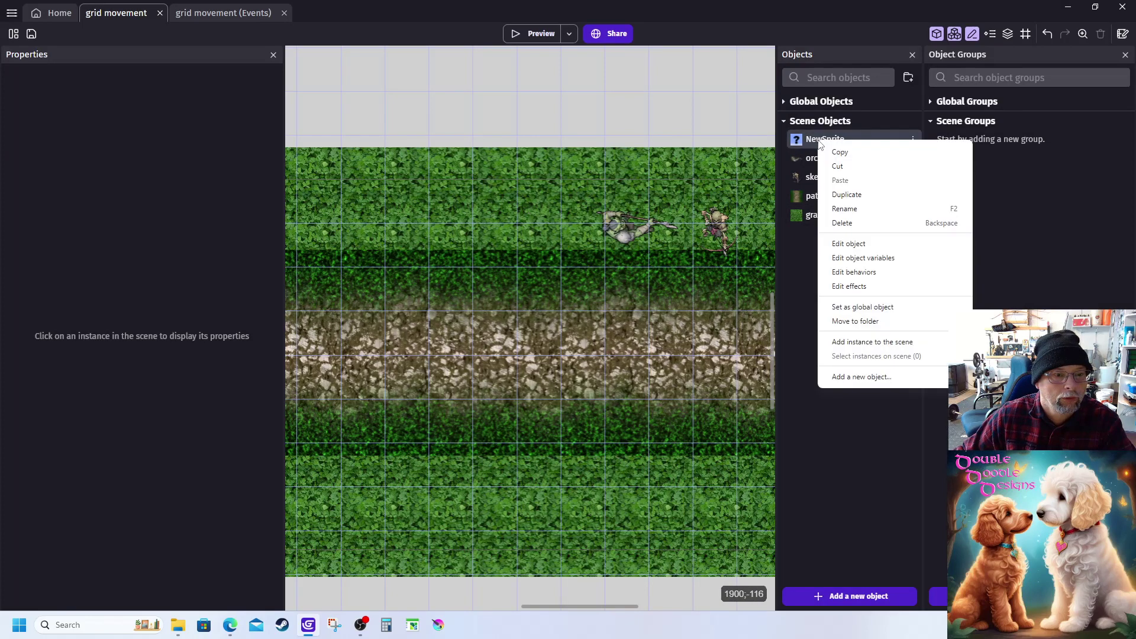
{"action": "left_click", "coordinate": [851, 223]}
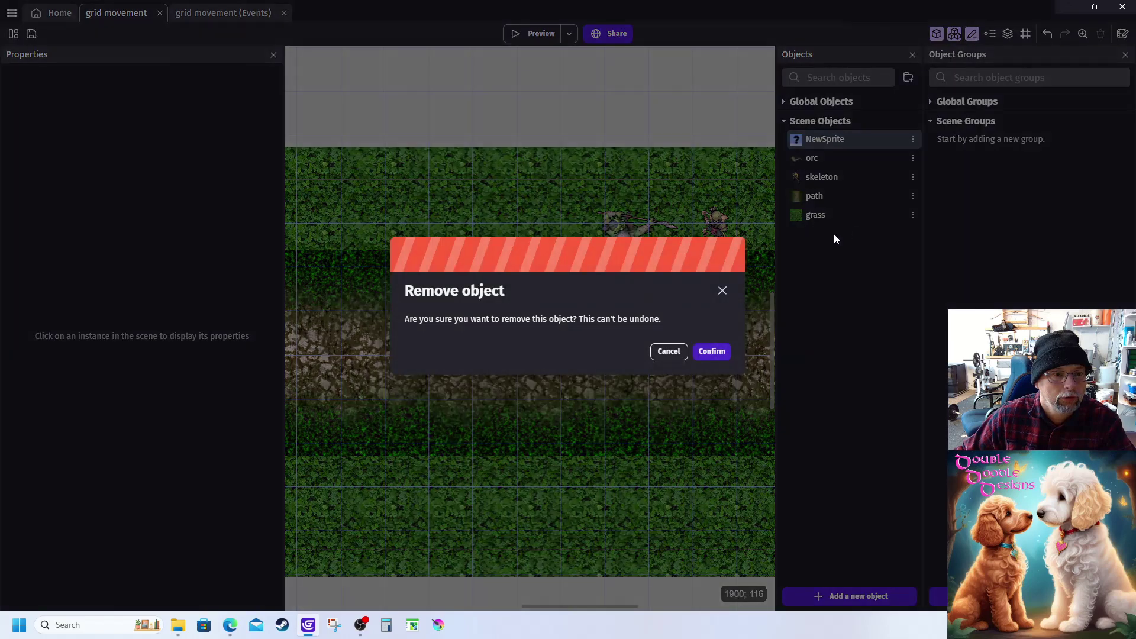
{"action": "left_click", "coordinate": [710, 352]}
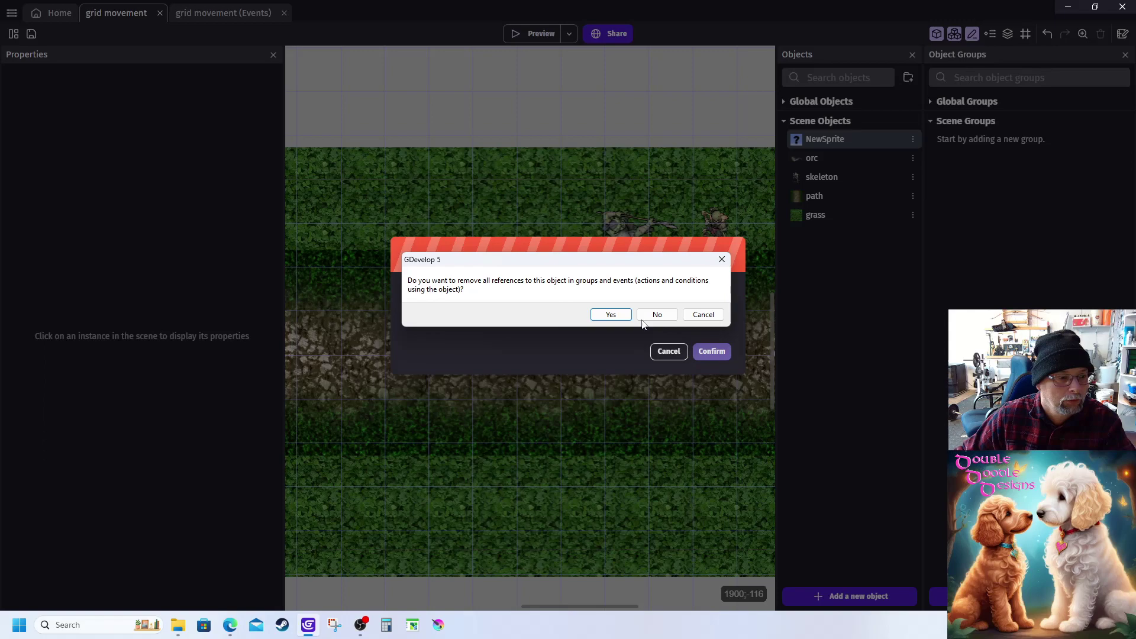
{"action": "left_click", "coordinate": [612, 314]}
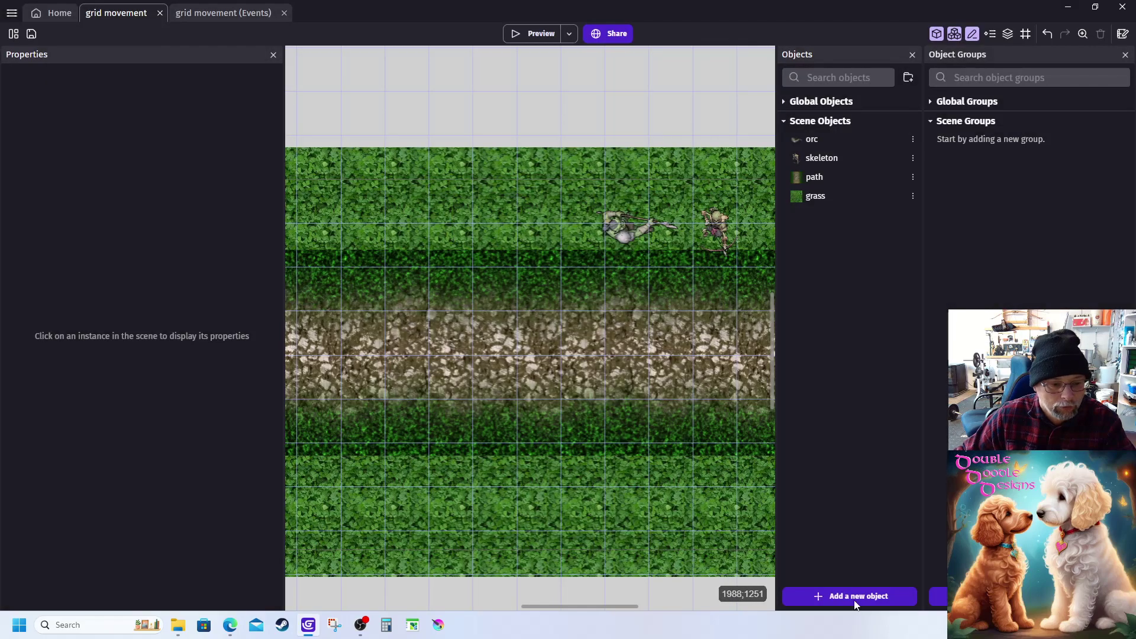
Step: Add a new Tiled Sprite object from scratch and name it grid
{"action": "left_click", "coordinate": [857, 601]}
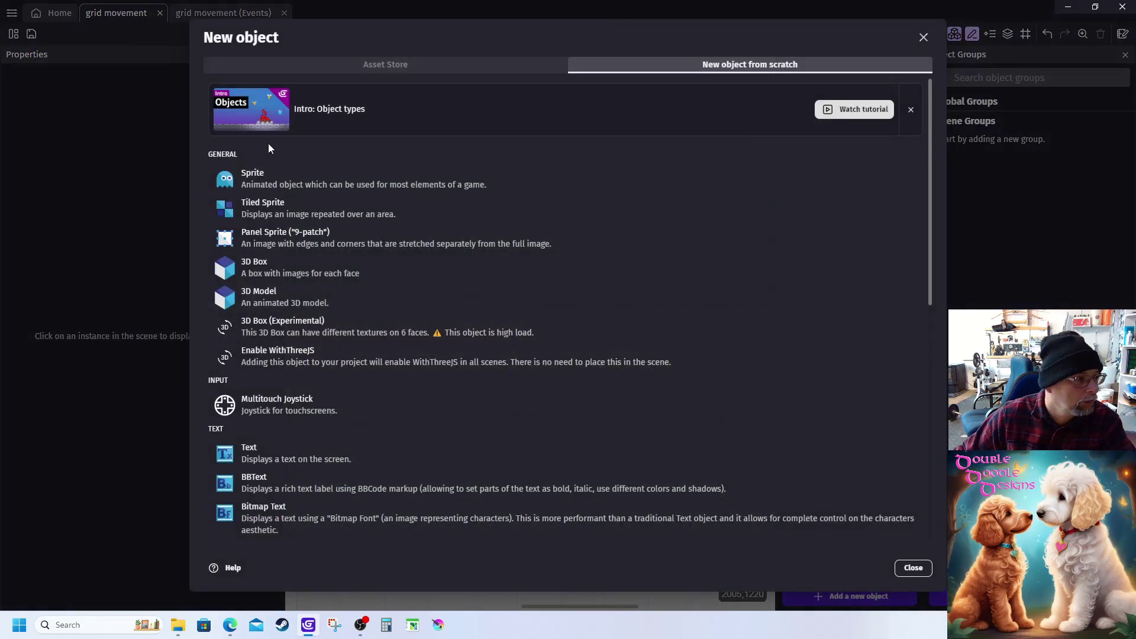
{"action": "left_click", "coordinate": [251, 208]}
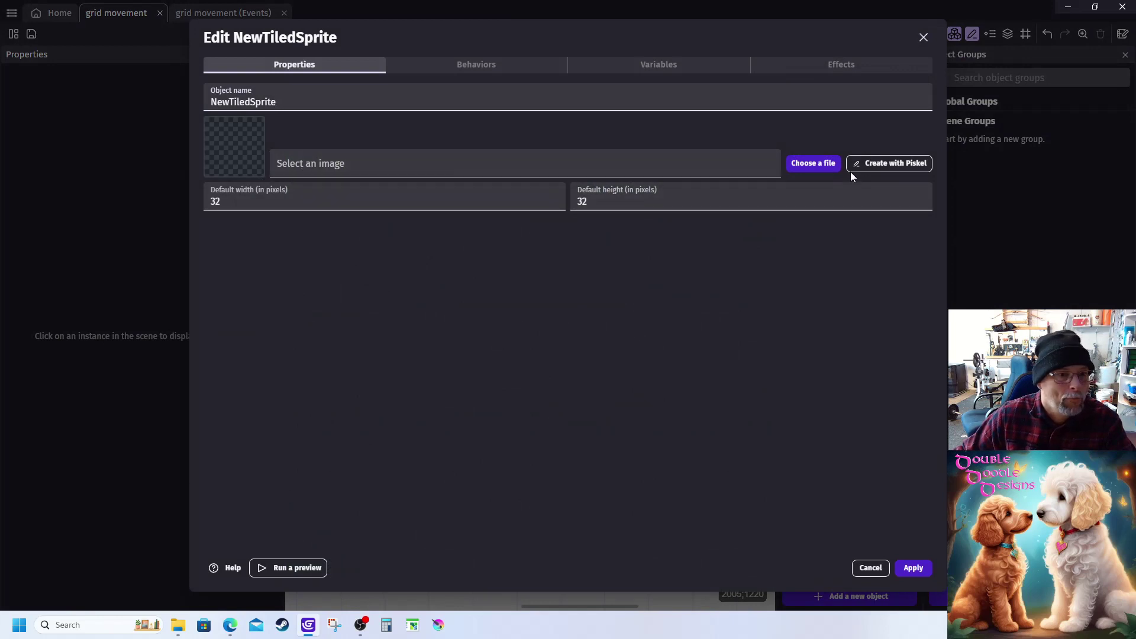
{"action": "double_click", "coordinate": [307, 104]}
{"action": "type", "text": "grid"}
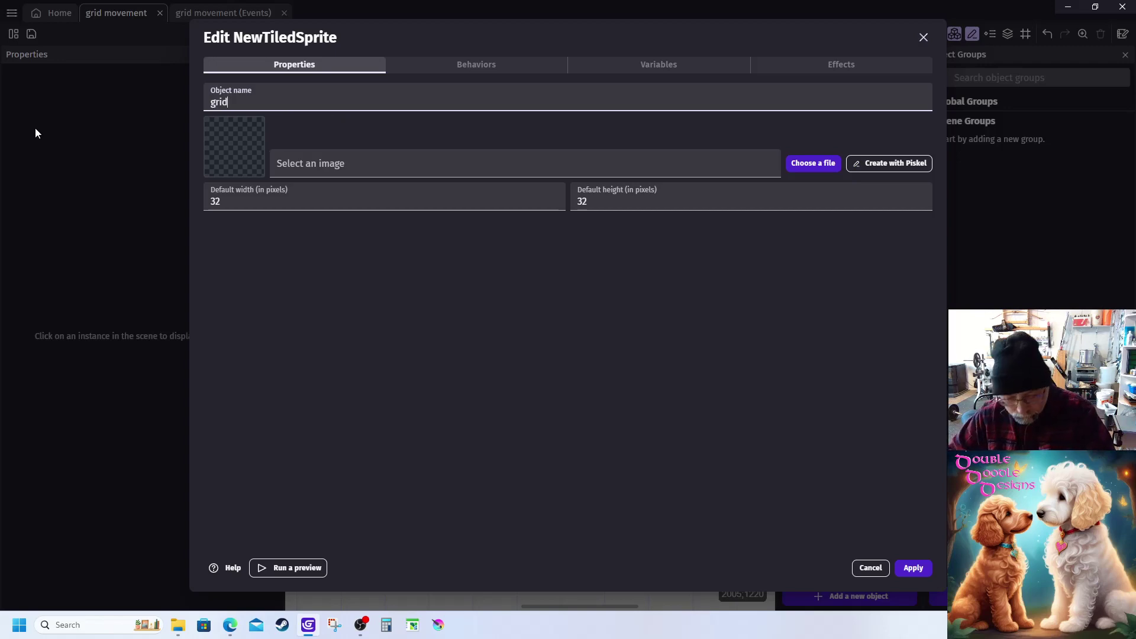
Step: Create a new Piskel image for the grid object and resize its canvas to 128 x 128 px
{"action": "left_click", "coordinate": [883, 164]}
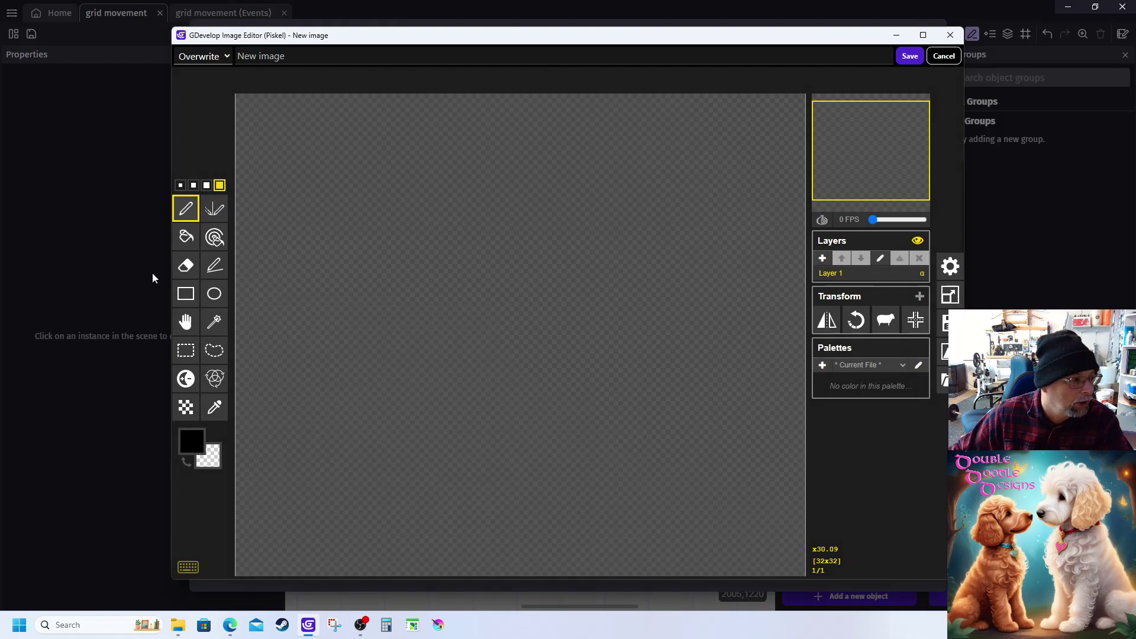
{"action": "scroll", "coordinate": [424, 295], "scroll_direction": "down", "scroll_amount": 1}
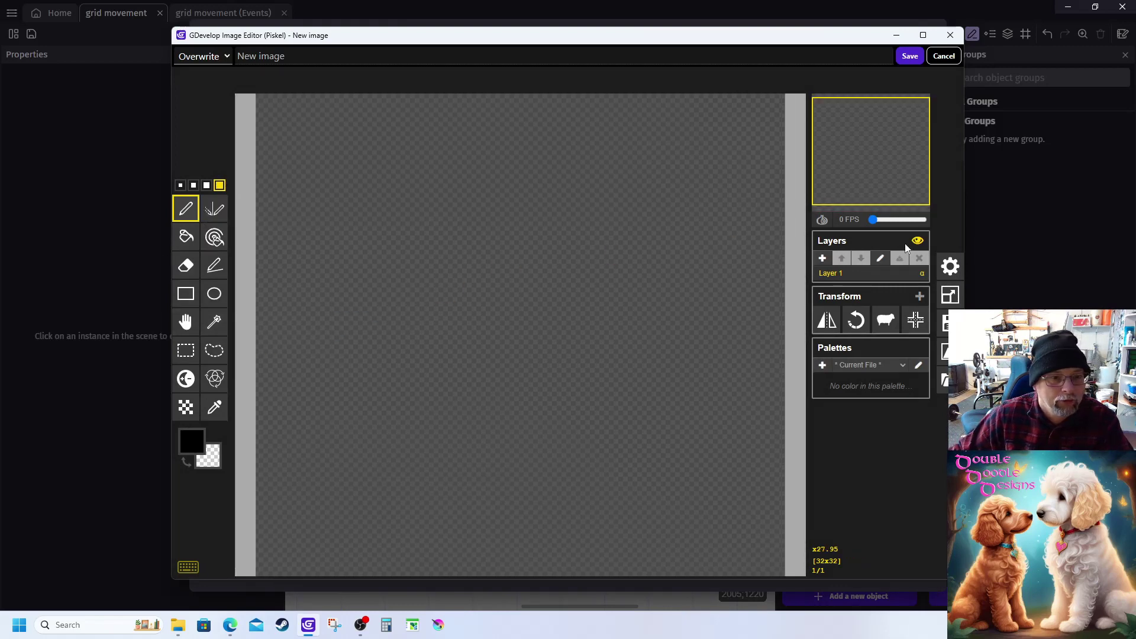
{"action": "left_click", "coordinate": [951, 296]}
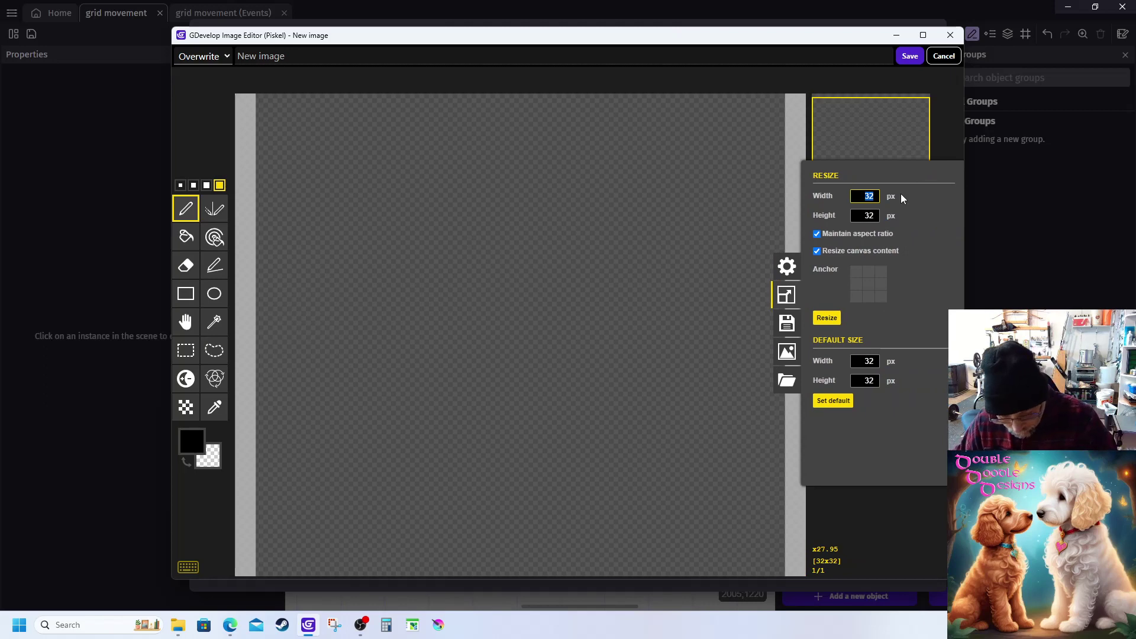
{"action": "type", "text": "128"}
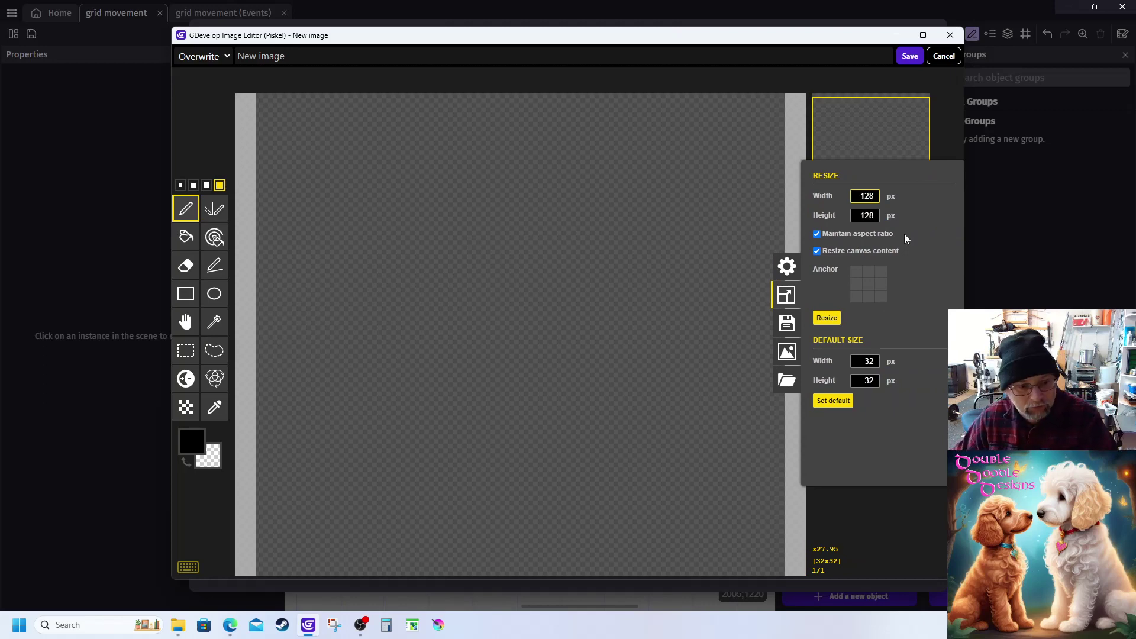
{"action": "left_click", "coordinate": [827, 318]}
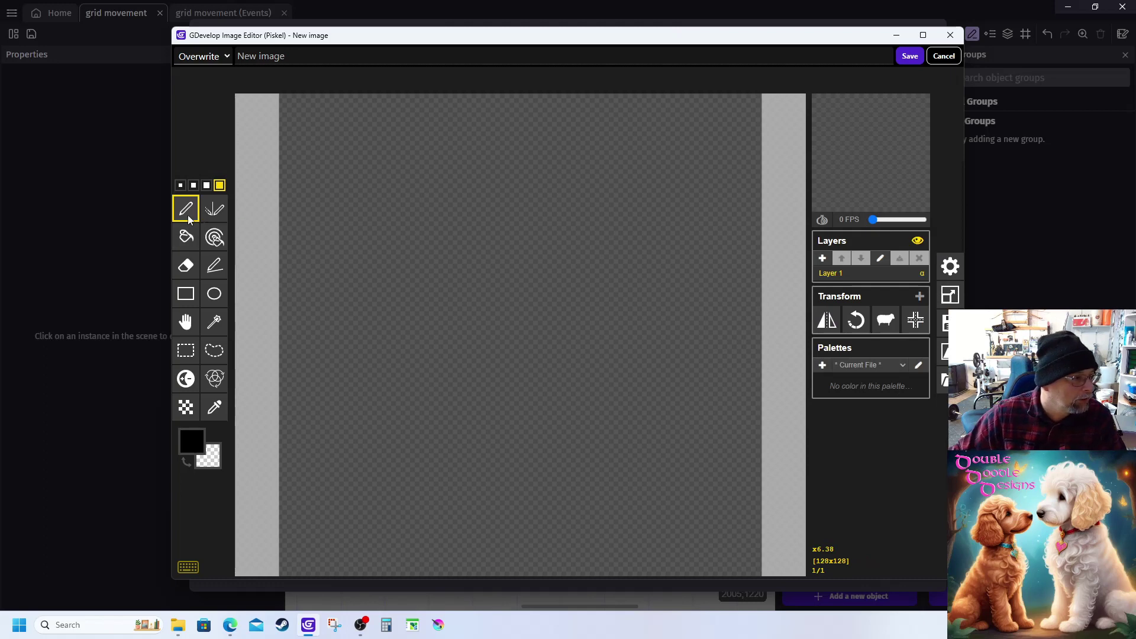
Step: Activate the Rectangle tool and set the primary colour to blue #4484ec
{"action": "left_click", "coordinate": [185, 294]}
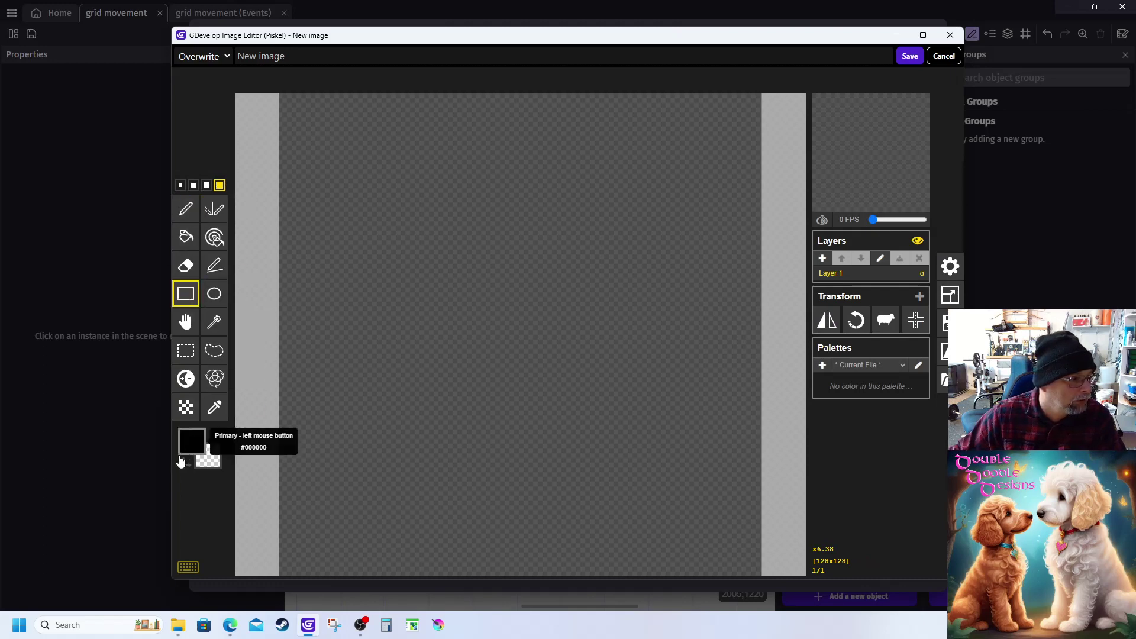
{"action": "left_click", "coordinate": [194, 445]}
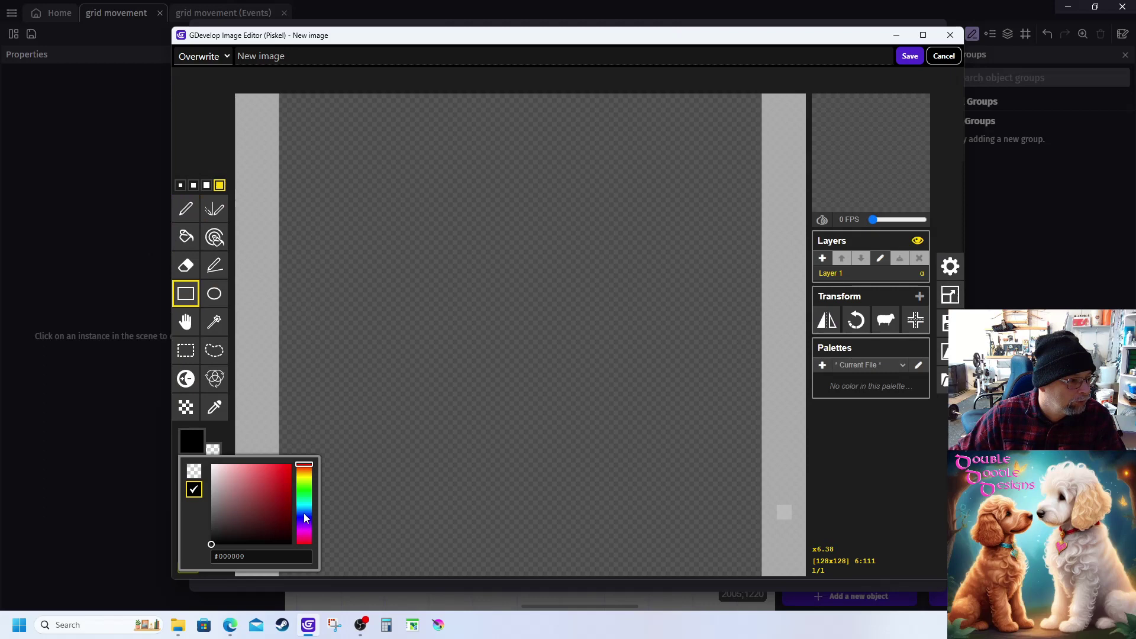
{"action": "left_click", "coordinate": [304, 512]}
{"action": "left_click", "coordinate": [268, 470]}
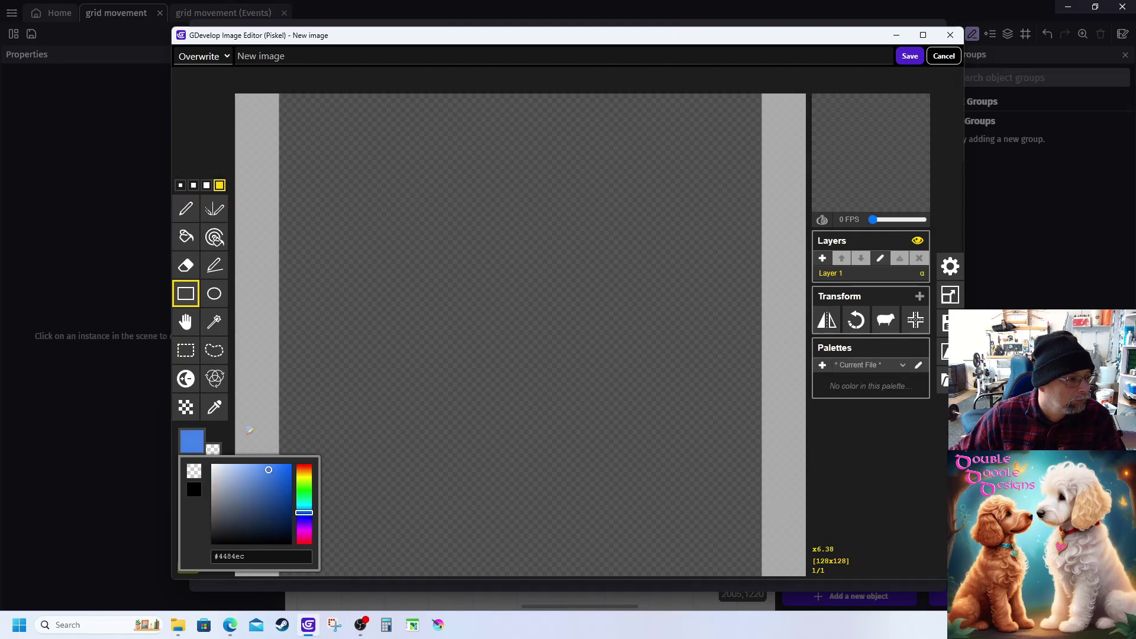
{"action": "scroll", "coordinate": [294, 134], "scroll_direction": "down", "scroll_amount": 1}
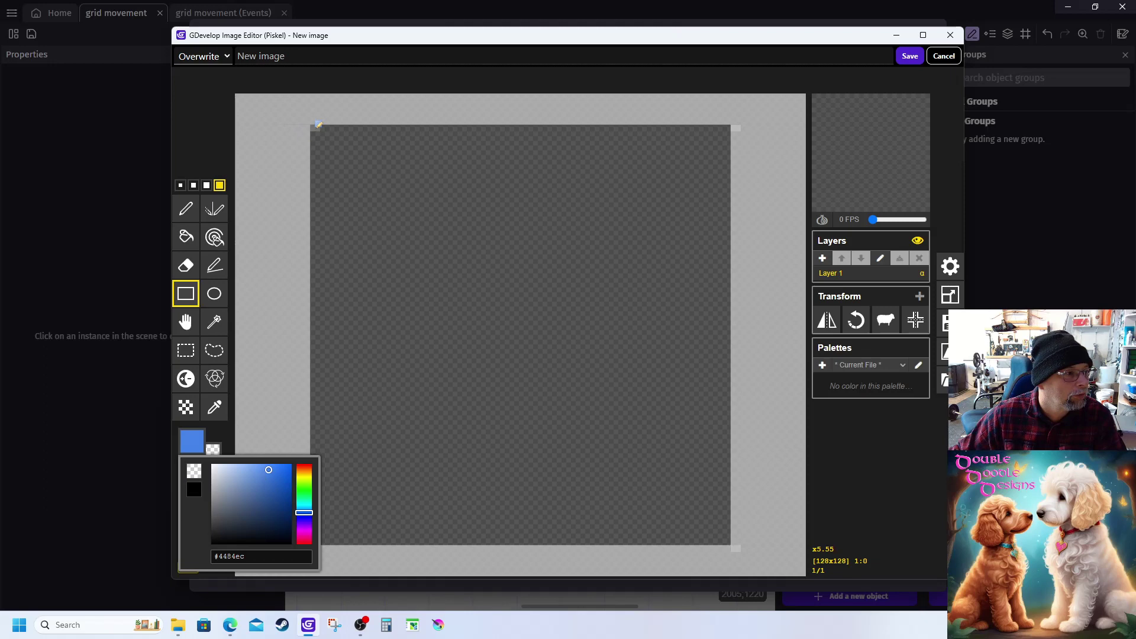
{"action": "mouse_move", "coordinate": [318, 125]}
{"action": "left_mouse_down"}
{"action": "mouse_move", "coordinate": [349, 225]}
{"action": "mouse_move", "coordinate": [373, 247]}
{"action": "mouse_move", "coordinate": [338, 152]}
{"action": "mouse_move", "coordinate": [314, 127]}
{"action": "left_mouse_up"}
{"action": "left_click", "coordinate": [188, 263]}
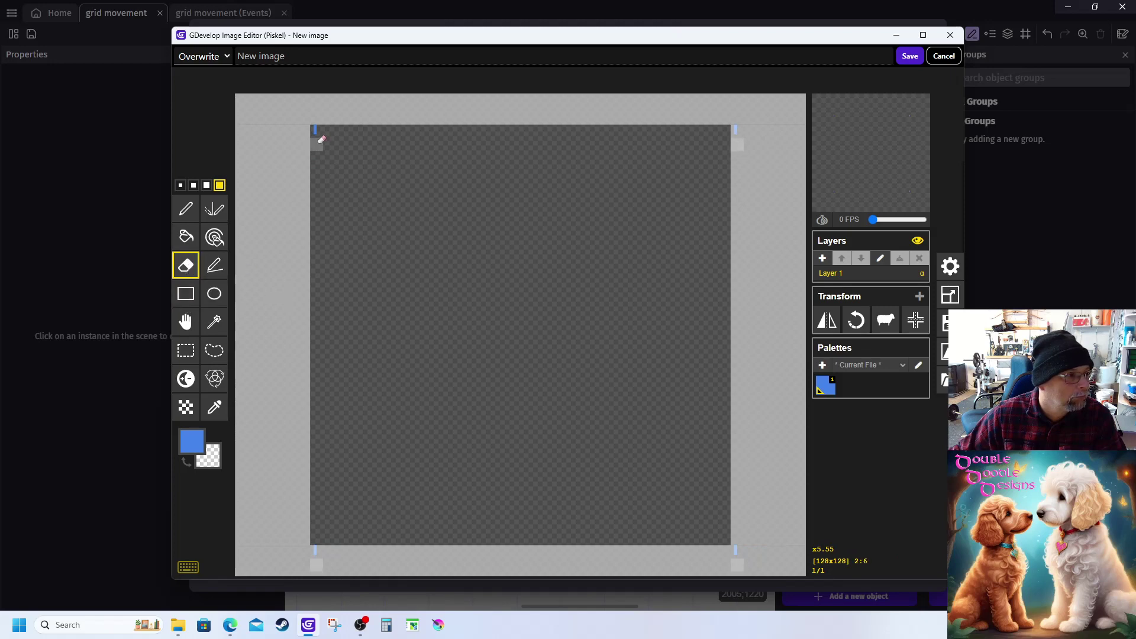
{"action": "left_click", "coordinate": [315, 130]}
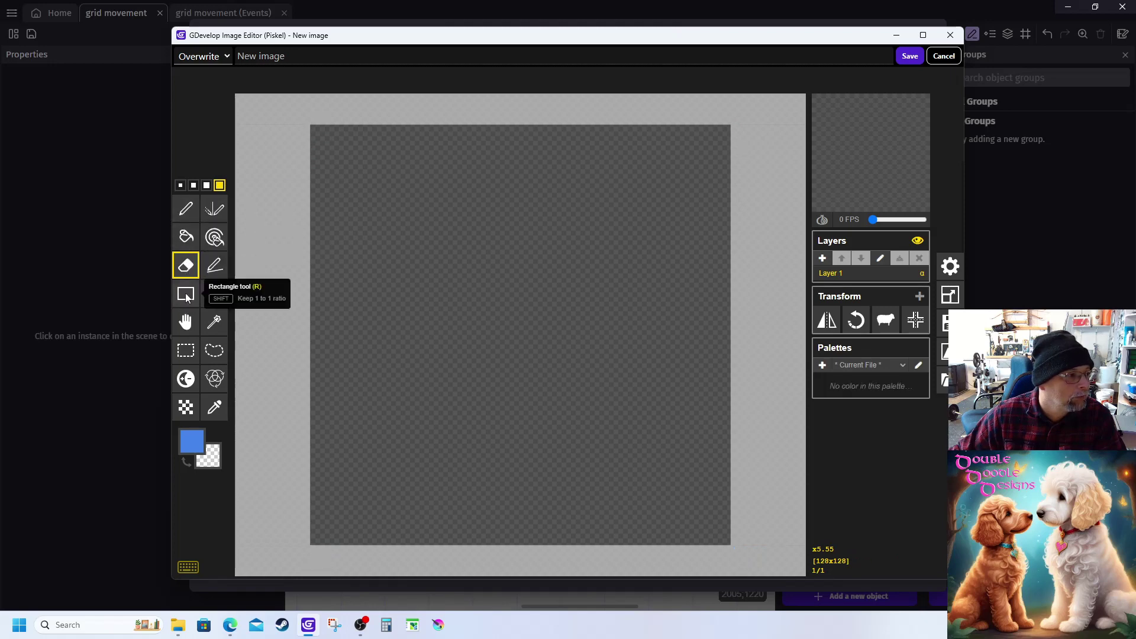
Step: Draw a blue square border of even thickness along all four canvas edges and save it as the grid object's image
{"action": "left_click", "coordinate": [185, 293]}
{"action": "left_click_drag", "start_coordinate": [307, 114], "coordinate": [734, 539]}
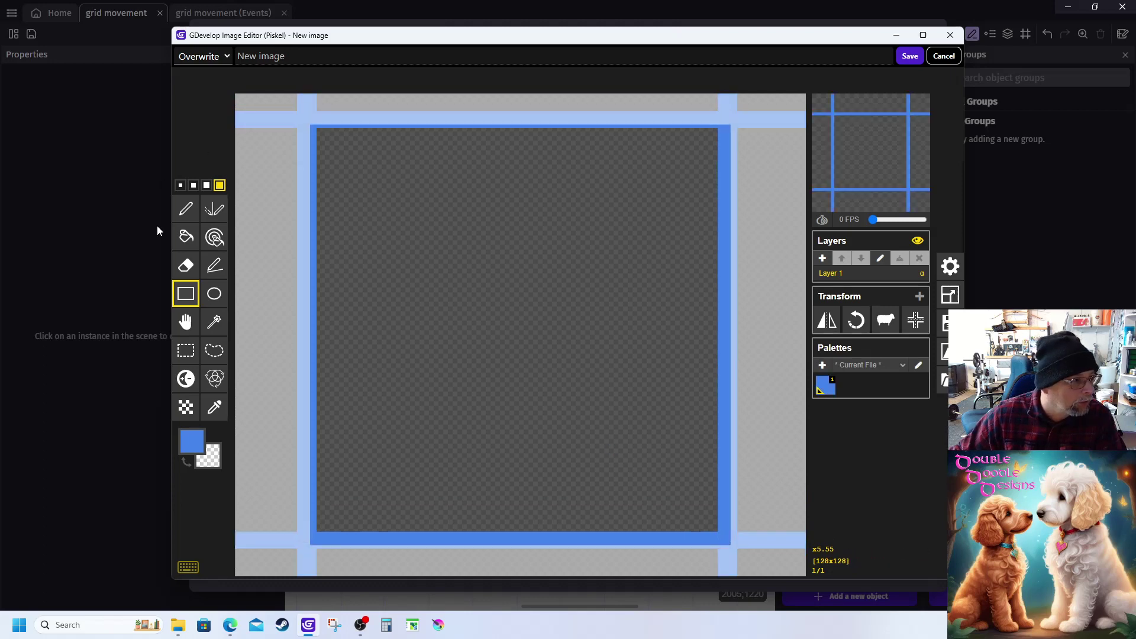
{"action": "left_click", "coordinate": [212, 276]}
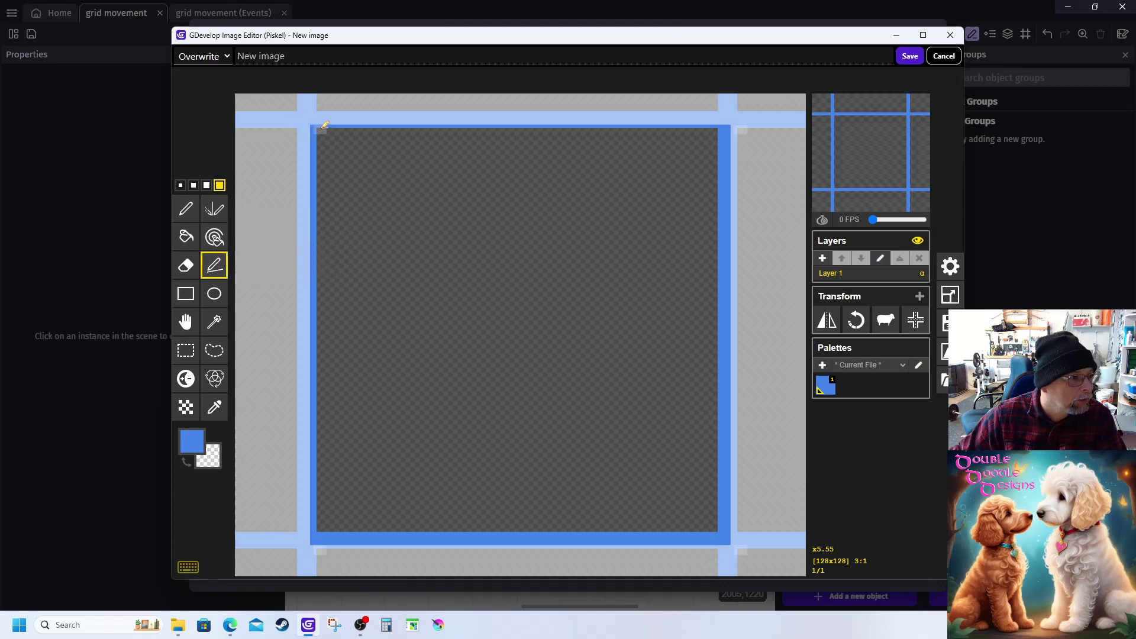
{"action": "mouse_move", "coordinate": [325, 124]}
{"action": "left_mouse_down"}
{"action": "mouse_move", "coordinate": [317, 178]}
{"action": "mouse_move", "coordinate": [350, 461]}
{"action": "mouse_move", "coordinate": [323, 536]}
{"action": "left_mouse_up"}
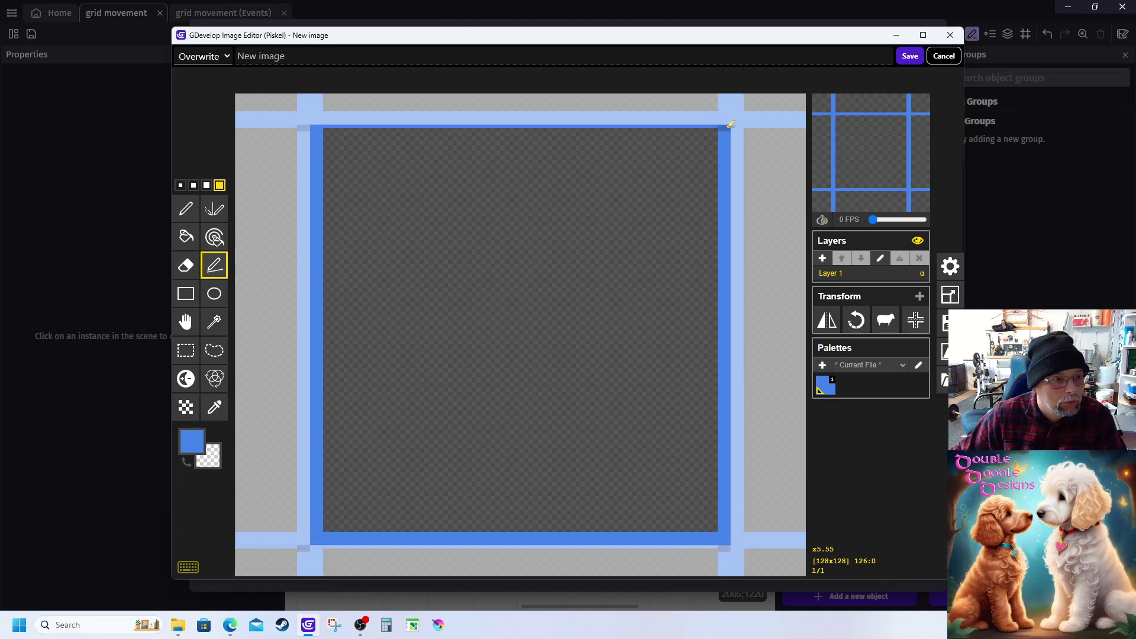
{"action": "left_click_drag", "start_coordinate": [729, 130], "coordinate": [327, 129]}
{"action": "left_click", "coordinate": [909, 56]}
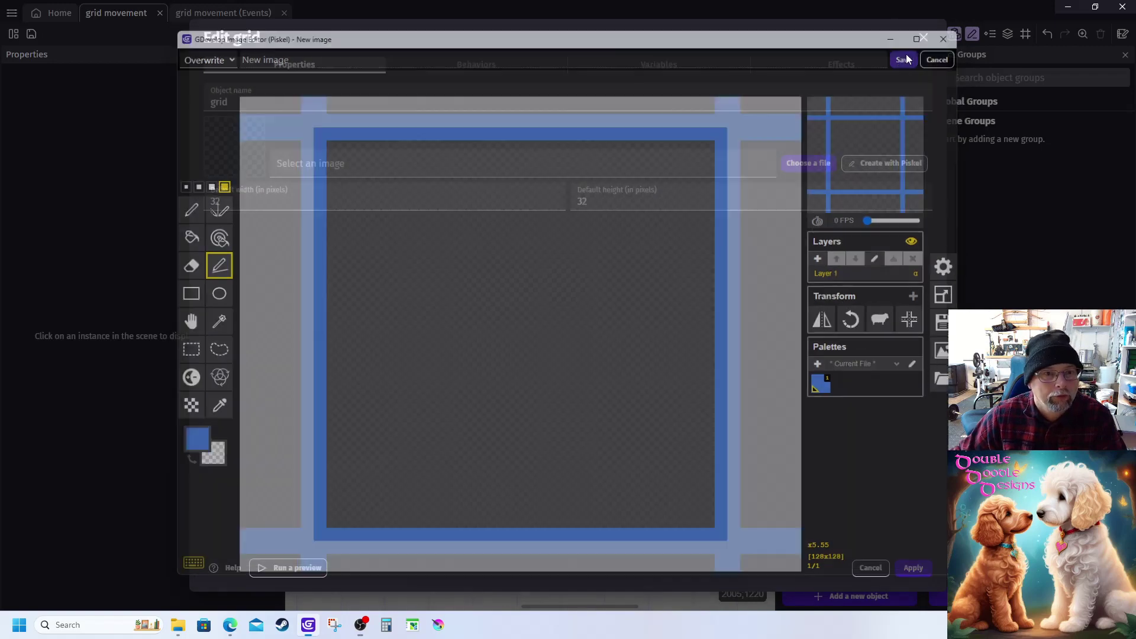
{"action": "left_click", "coordinate": [912, 569]}
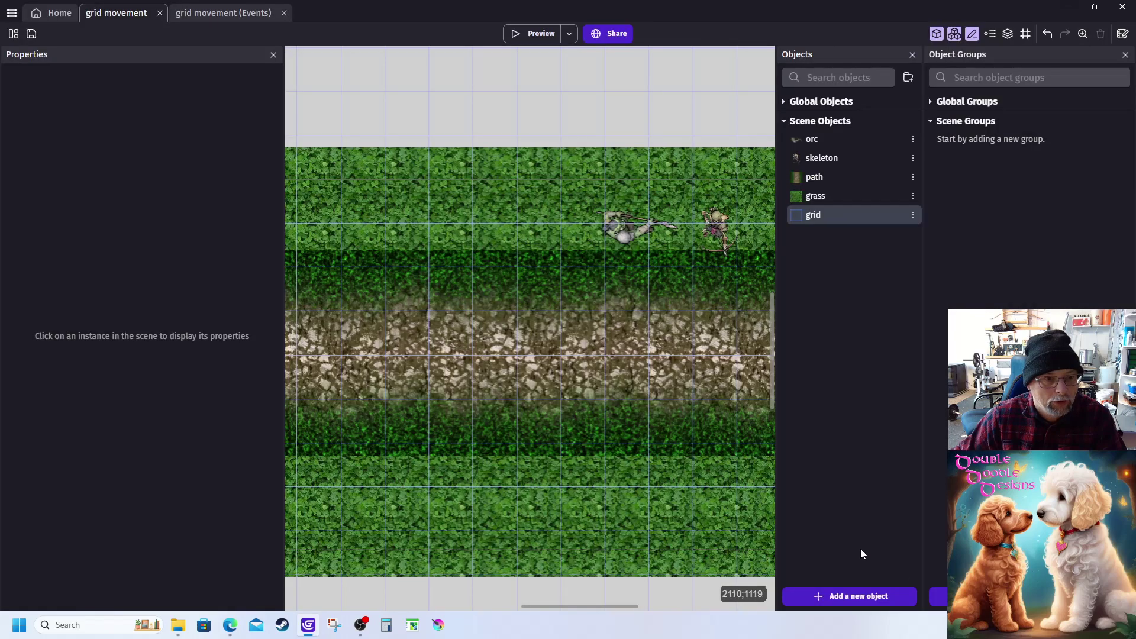
Step: Place a grid instance in the scene at X 384, Y 0 and stretch it to 1408 x 1152 over the grass and path
{"action": "left_click_drag", "start_coordinate": [799, 217], "coordinate": [332, 139]}
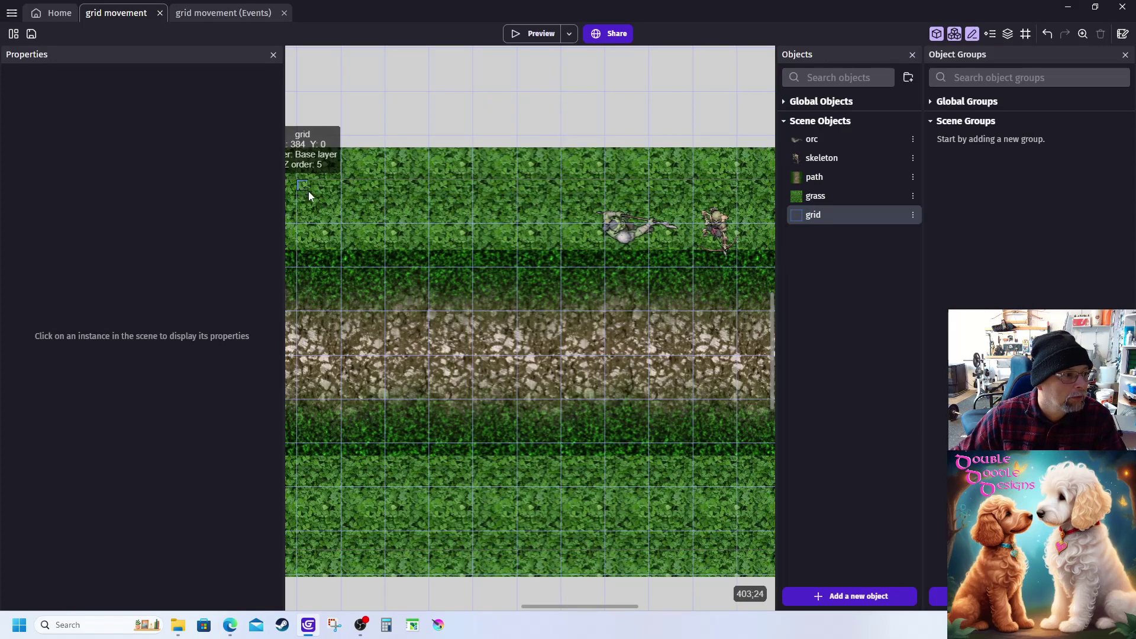
{"action": "left_click", "coordinate": [304, 189]}
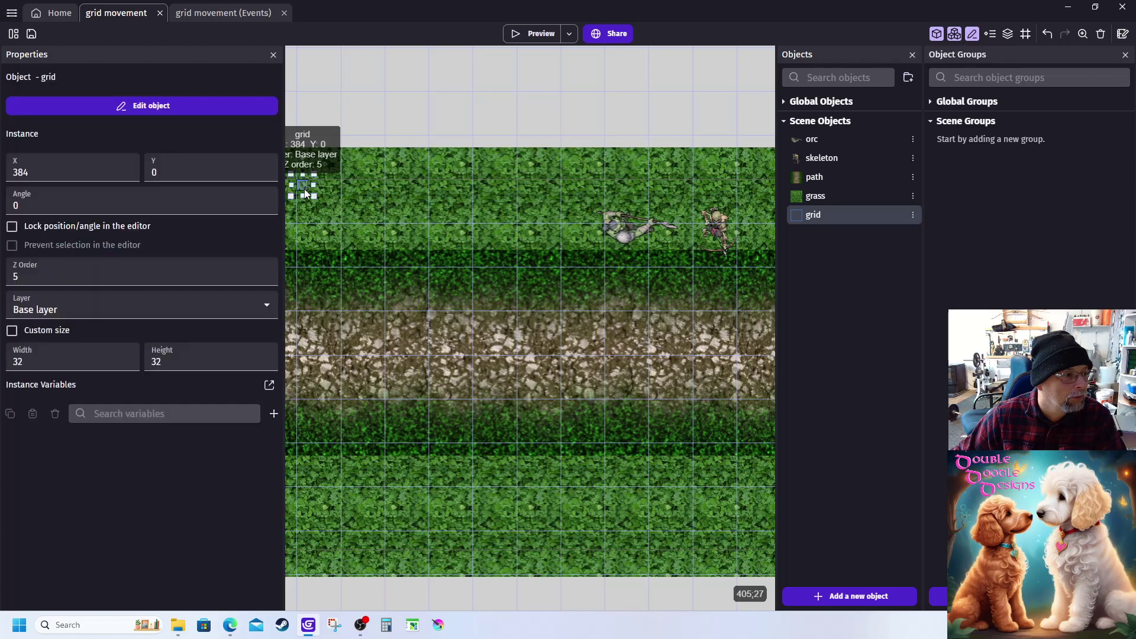
{"action": "left_click_drag", "start_coordinate": [314, 196], "coordinate": [767, 567]}
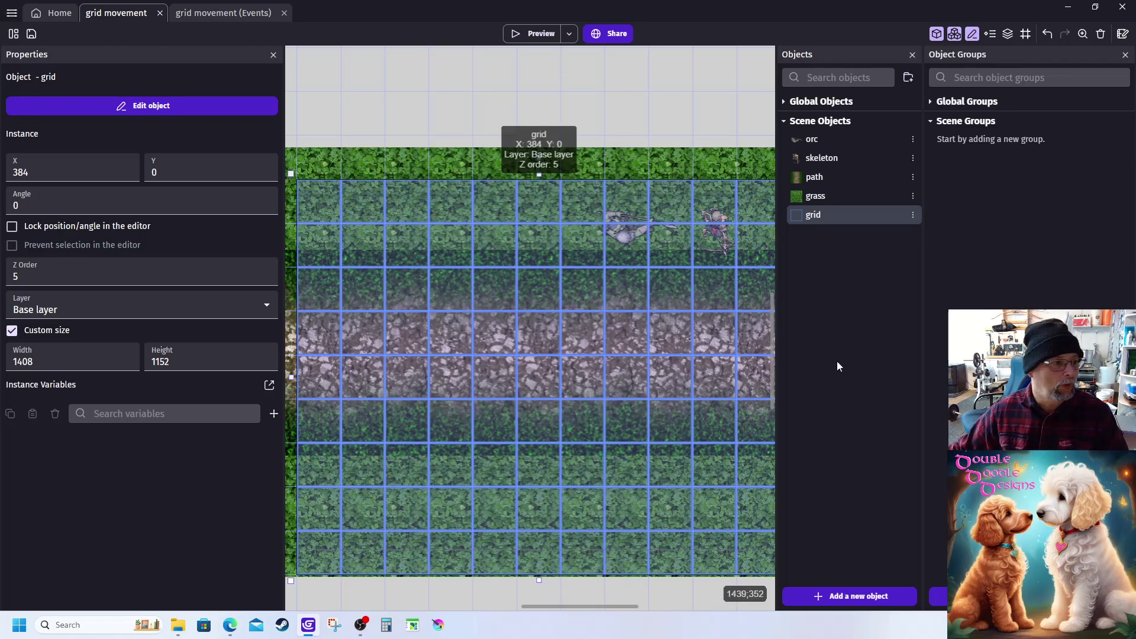
{"action": "left_click", "coordinate": [14, 34]}
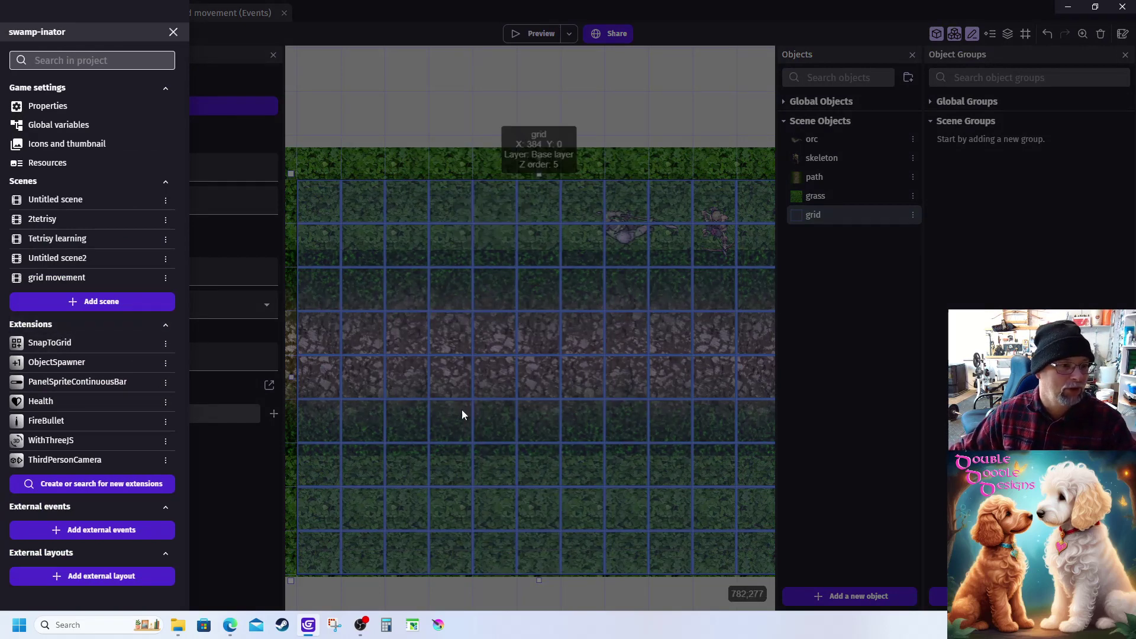
{"action": "left_click", "coordinate": [315, 79]}
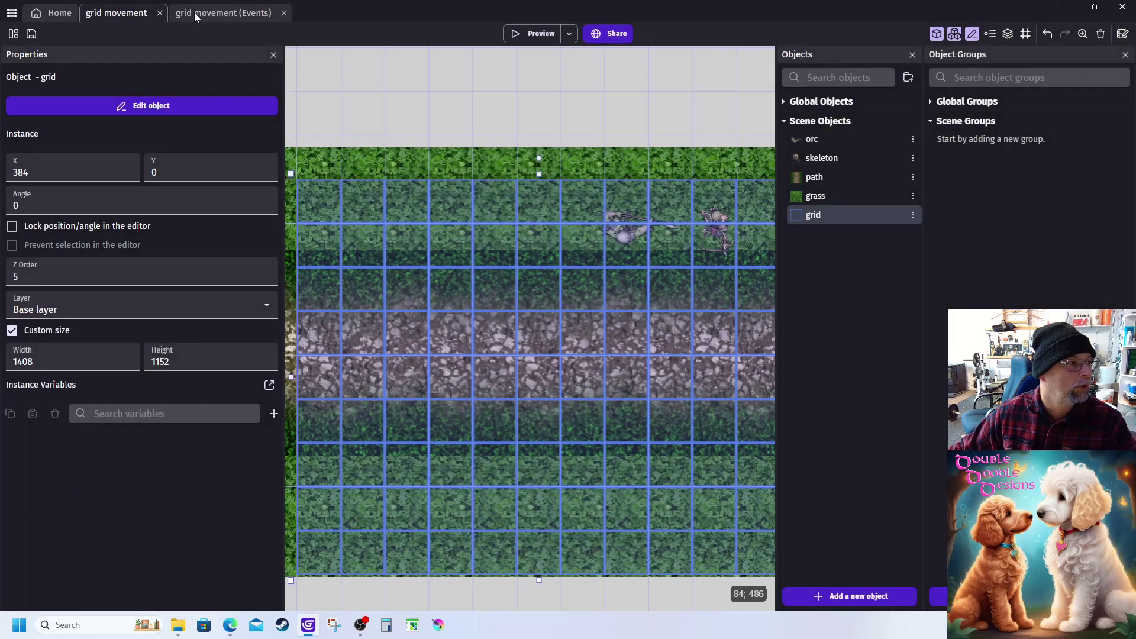
Step: Review the scene's events, then run a preview and test moving the orc and the skeleton across the grid
{"action": "left_click", "coordinate": [194, 12]}
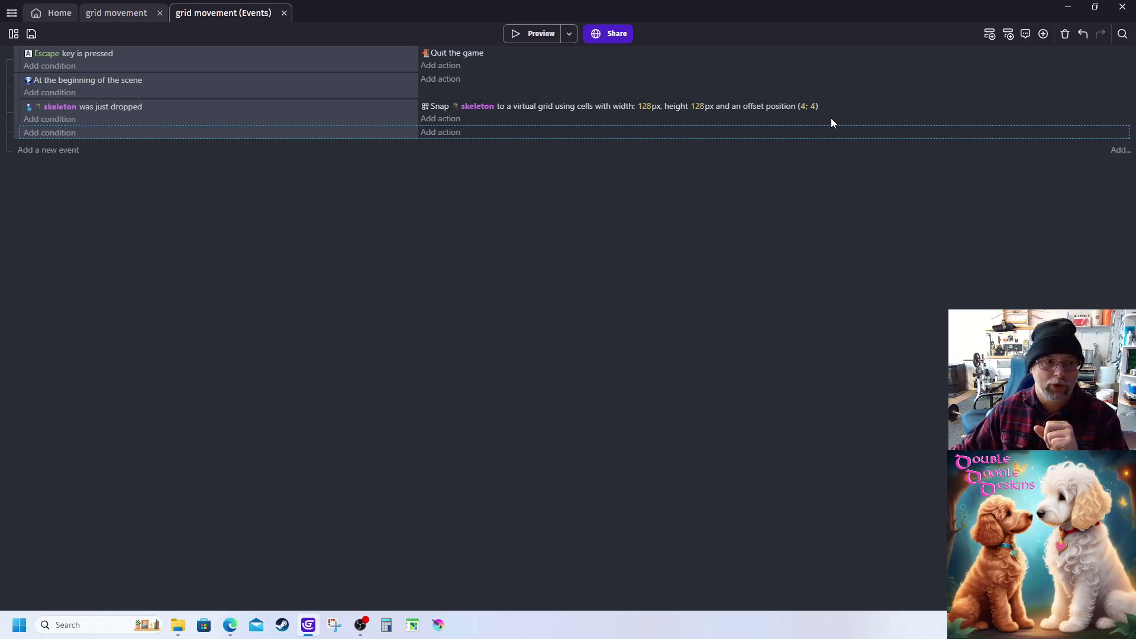
{"action": "left_click", "coordinate": [543, 36]}
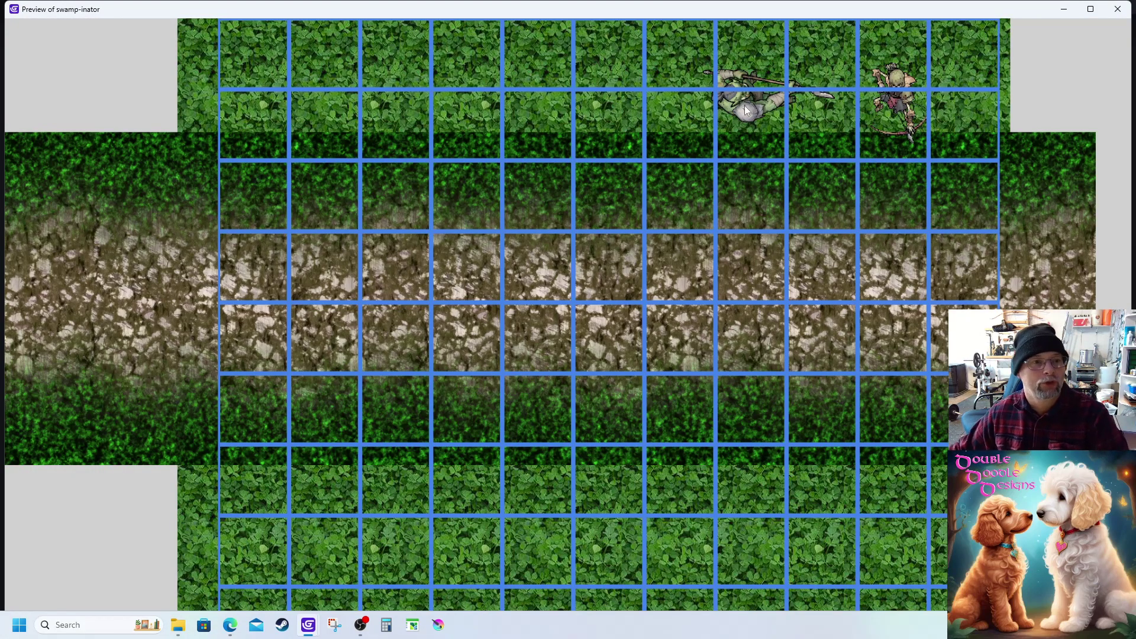
{"action": "left_click_drag", "start_coordinate": [743, 108], "coordinate": [591, 156]}
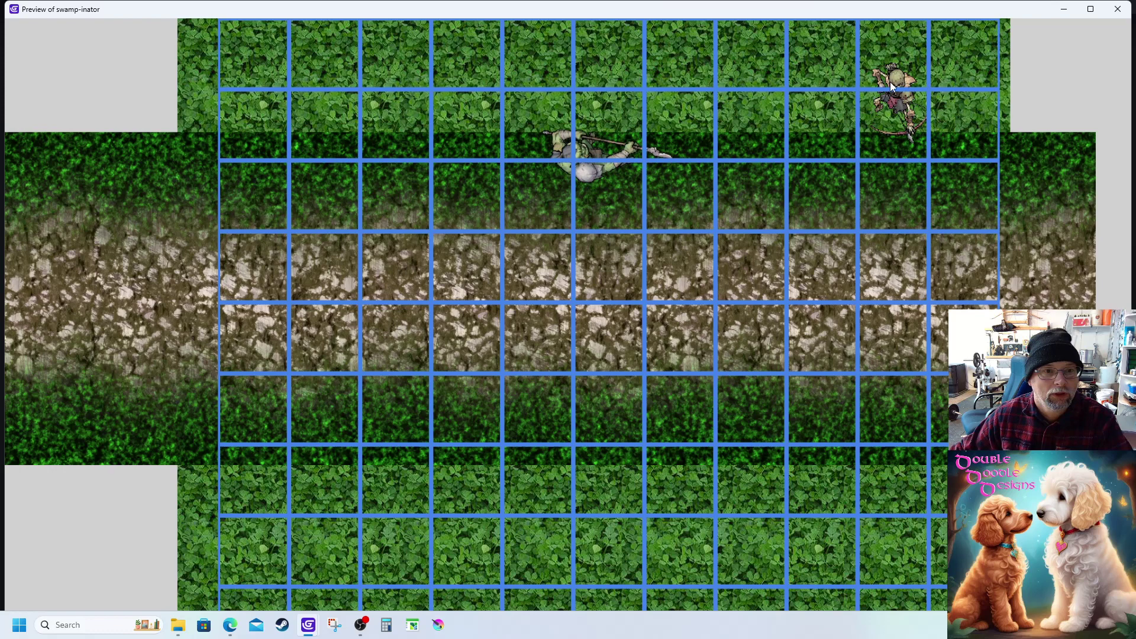
{"action": "left_click_drag", "start_coordinate": [899, 135], "coordinate": [504, 404]}
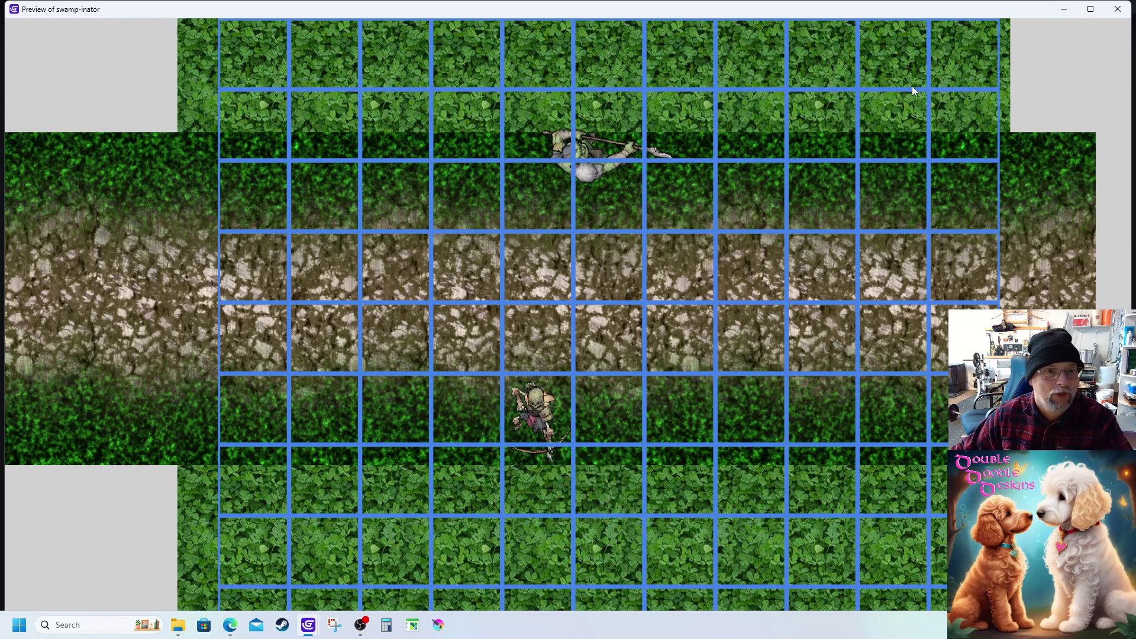
{"action": "key", "text": "Escape"}
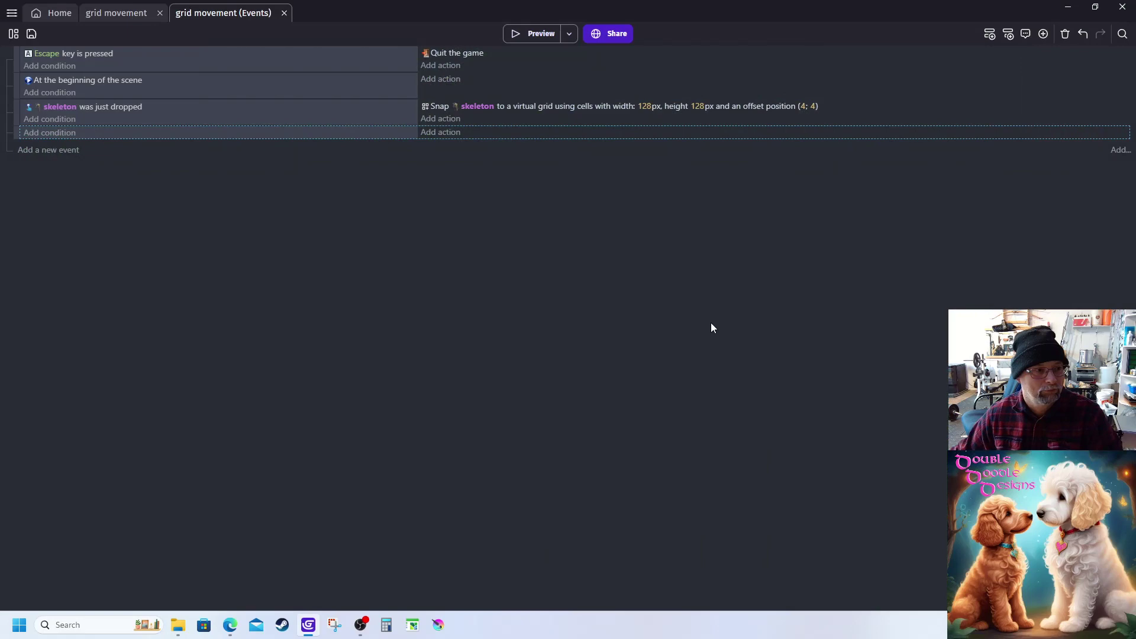
Step: Set the Z order of the grid instance in the grid movement scene to 2
{"action": "left_click", "coordinate": [130, 15]}
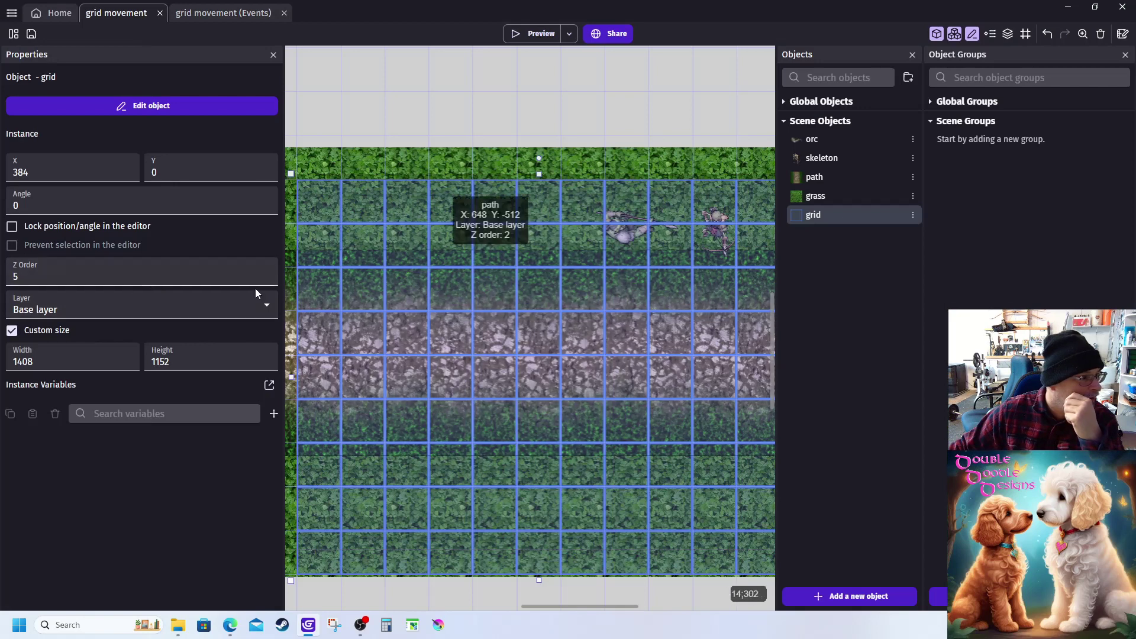
{"action": "left_click", "coordinate": [266, 282]}
{"action": "left_click", "coordinate": [266, 282]}
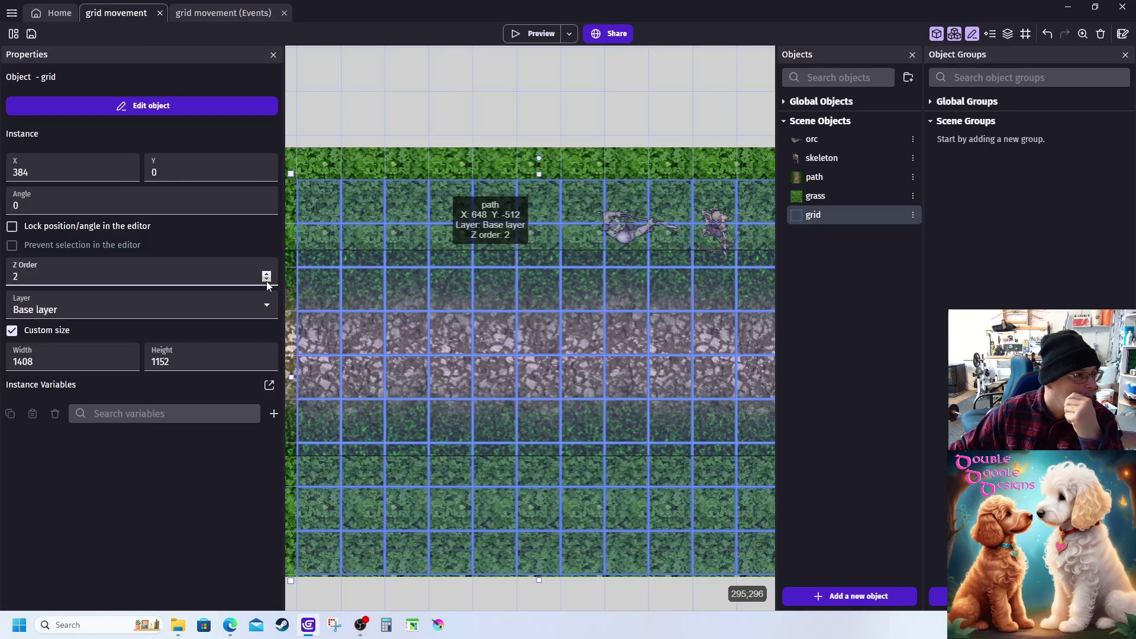
Step: Run a preview of the scene and test moving the orc and the skeleton to different cells beneath the grid overlay
{"action": "left_click", "coordinate": [219, 500]}
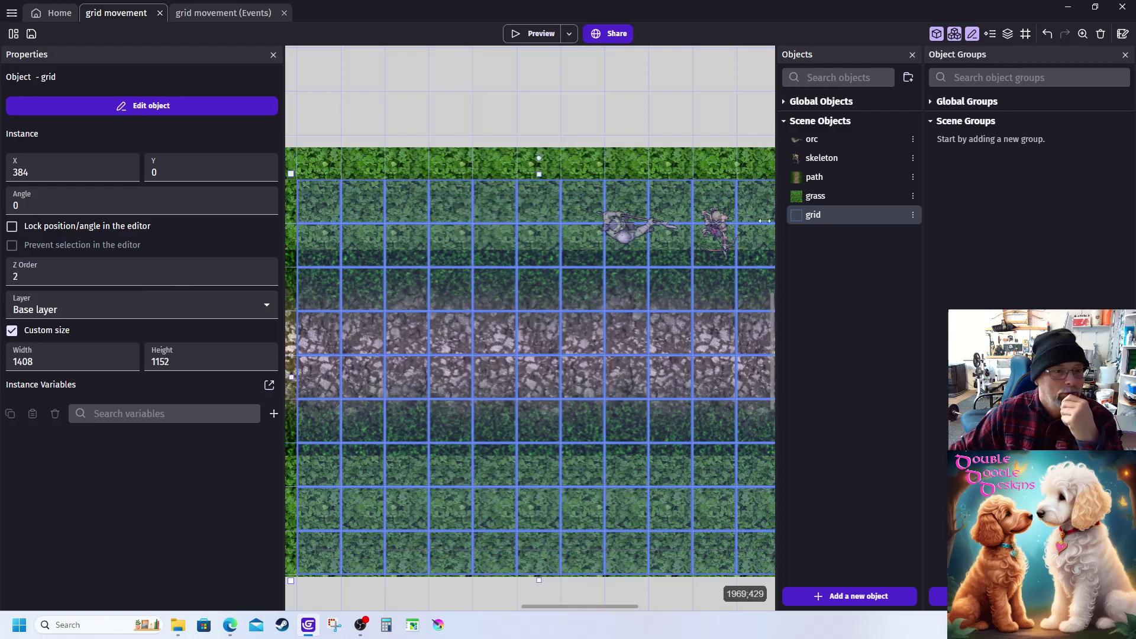
{"action": "left_click", "coordinate": [609, 95]}
{"action": "left_click", "coordinate": [531, 34]}
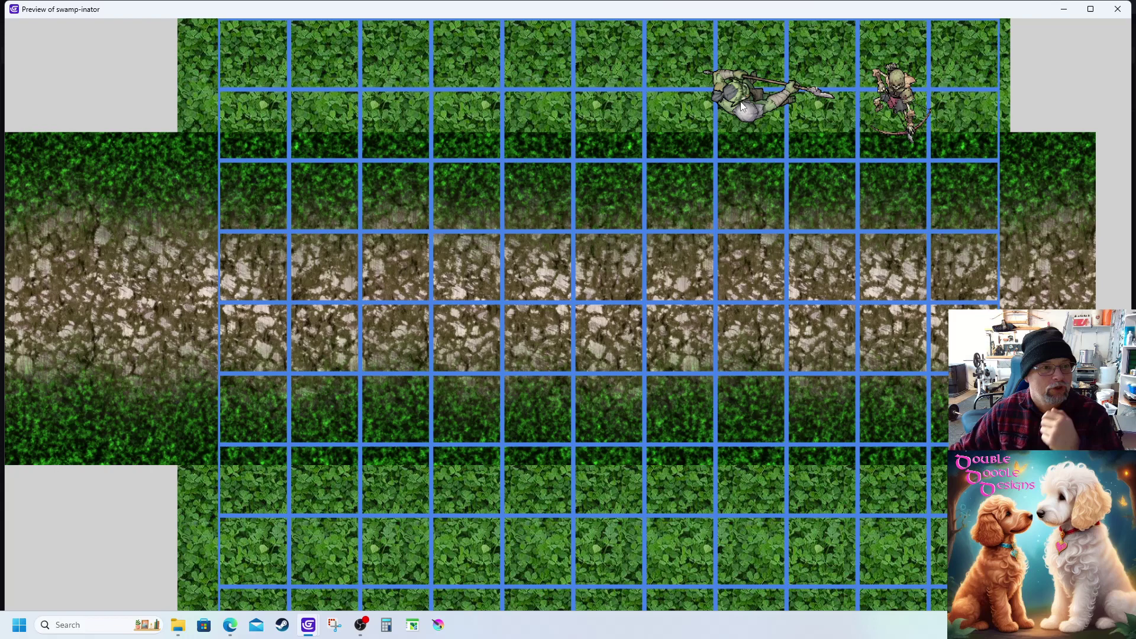
{"action": "left_click_drag", "start_coordinate": [741, 105], "coordinate": [747, 200]}
{"action": "left_click_drag", "start_coordinate": [893, 98], "coordinate": [669, 160]}
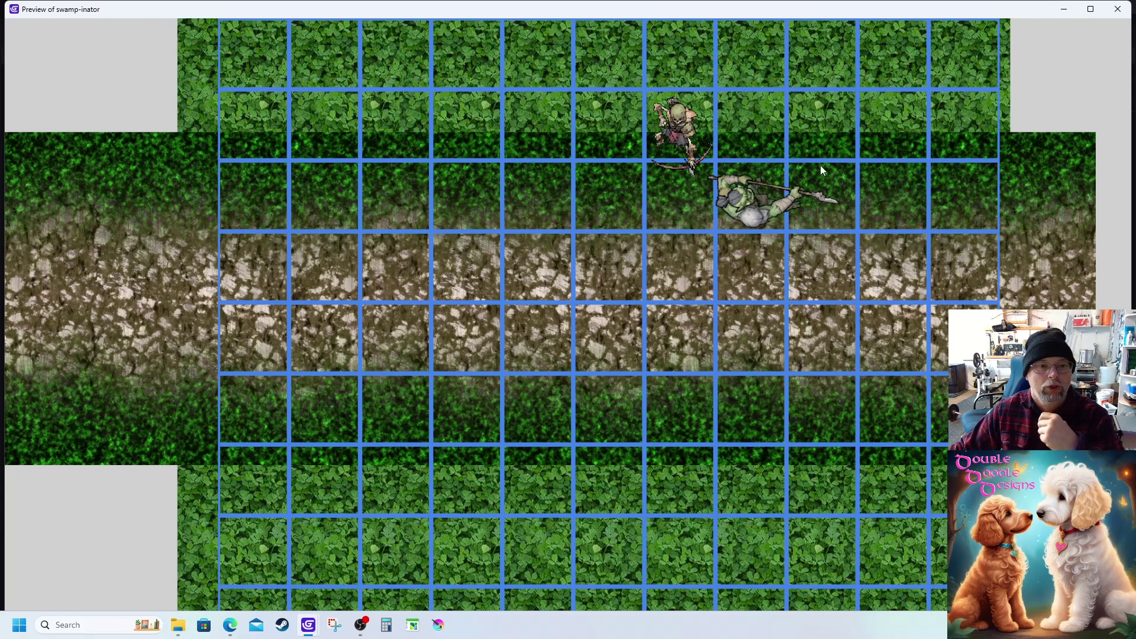
{"action": "left_click_drag", "start_coordinate": [681, 112], "coordinate": [567, 134]}
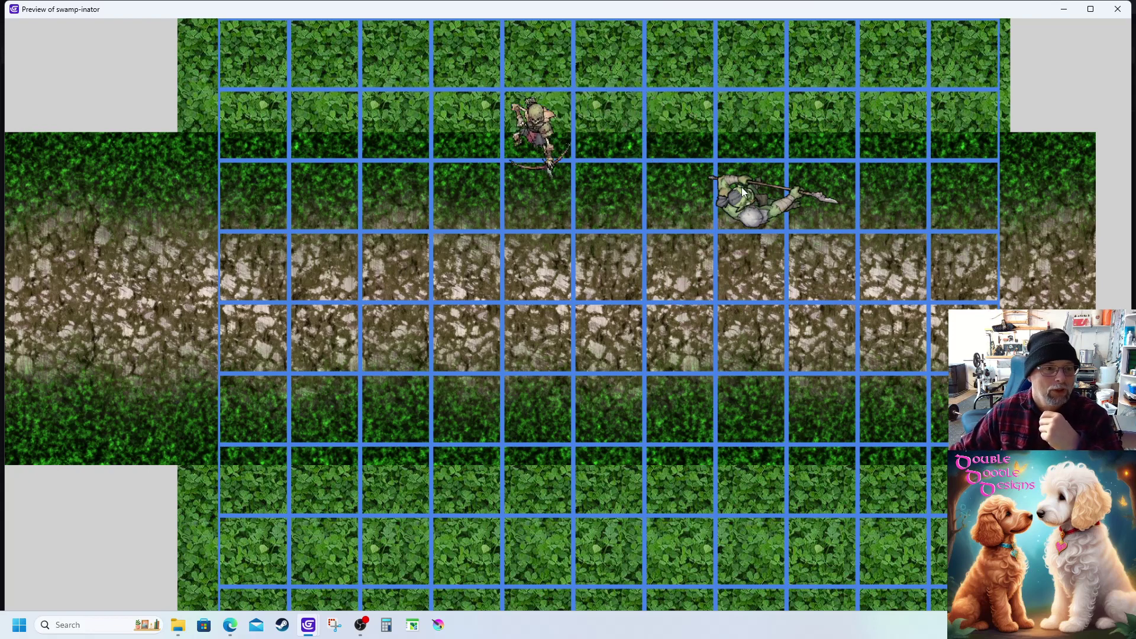
{"action": "left_click_drag", "start_coordinate": [742, 188], "coordinate": [882, 239]}
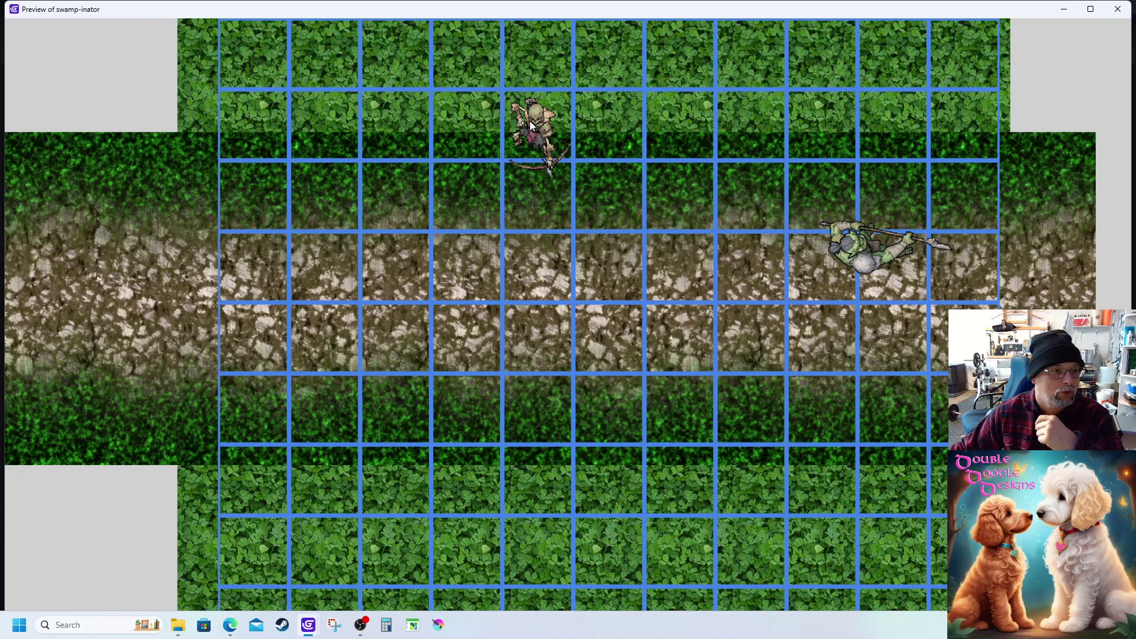
{"action": "left_click_drag", "start_coordinate": [531, 121], "coordinate": [597, 209]}
{"action": "left_click_drag", "start_coordinate": [703, 215], "coordinate": [660, 189]}
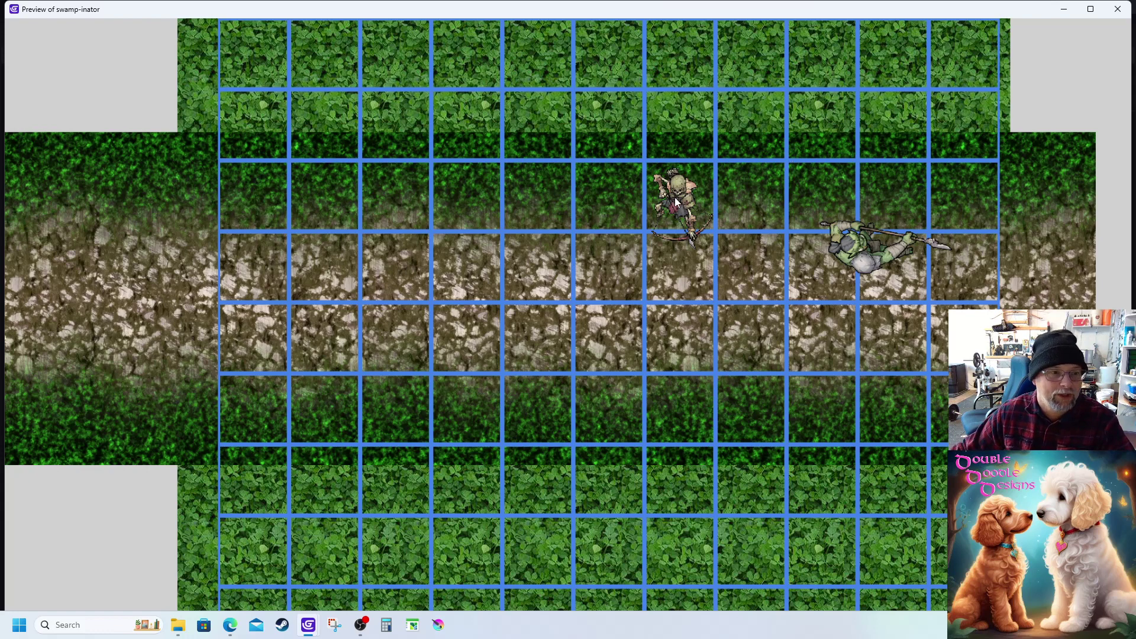
{"action": "left_click_drag", "start_coordinate": [675, 197], "coordinate": [748, 135]}
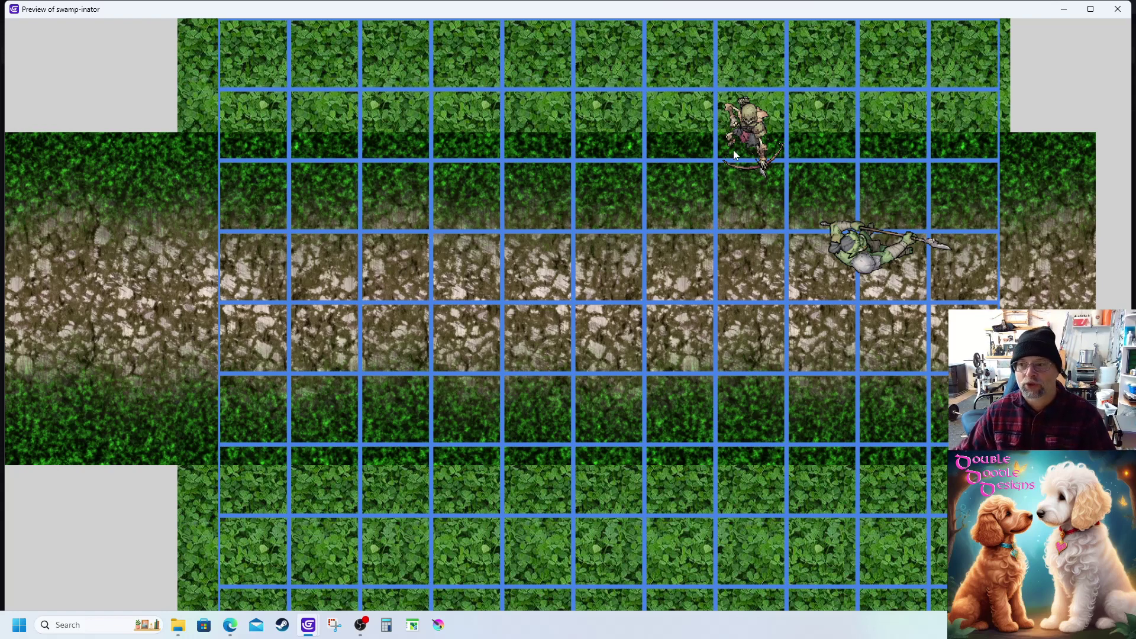
{"action": "left_click_drag", "start_coordinate": [749, 125], "coordinate": [533, 201]}
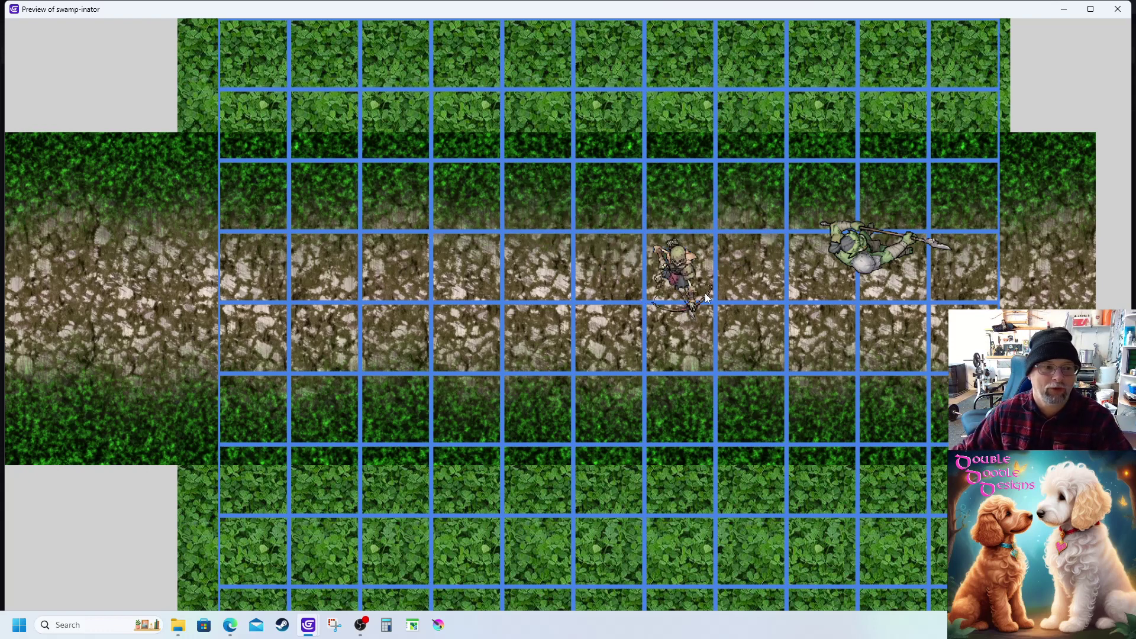
{"action": "left_click_drag", "start_coordinate": [705, 293], "coordinate": [727, 266]}
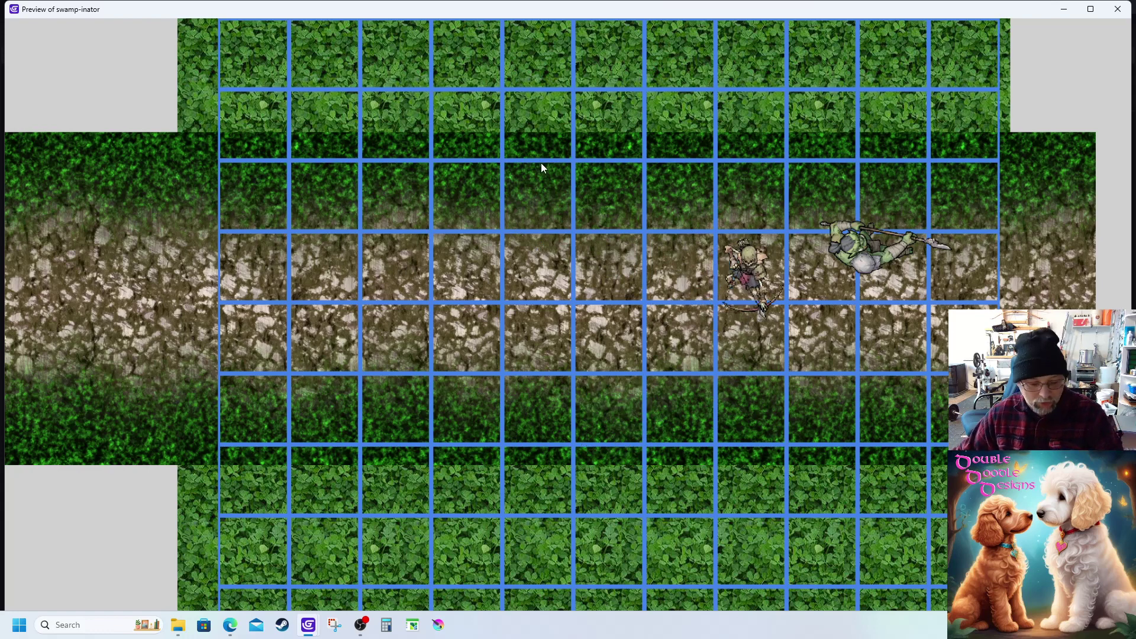
{"action": "key", "text": "alt+F4"}
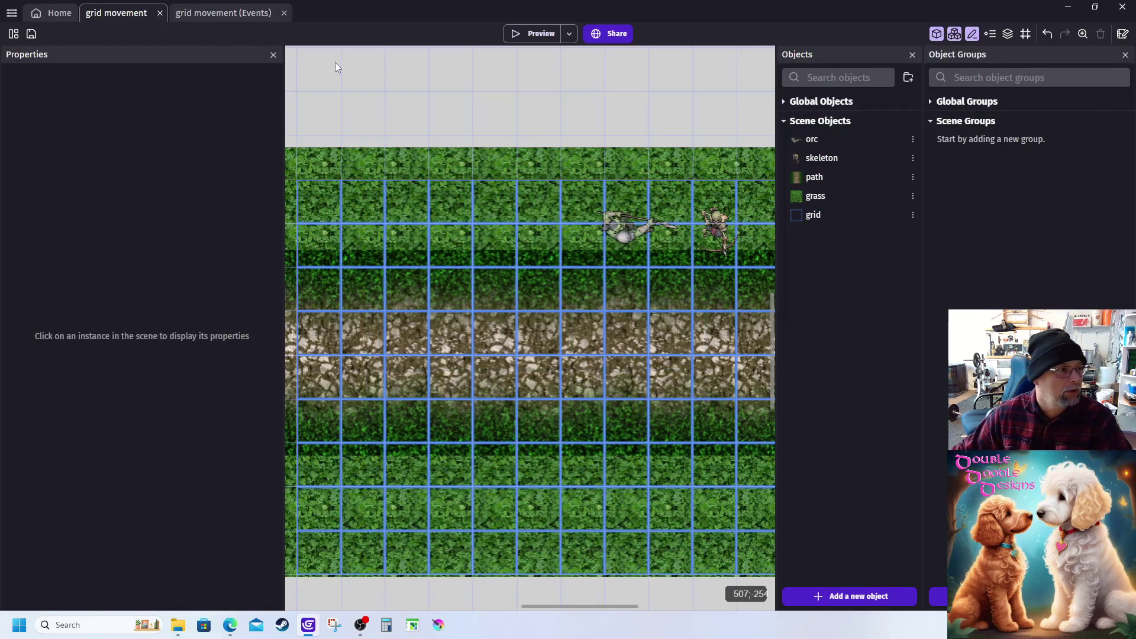
Step: In the scene's events, add the condition that the orc is being dragged to the event for the dropped skeleton
{"action": "left_click", "coordinate": [208, 13]}
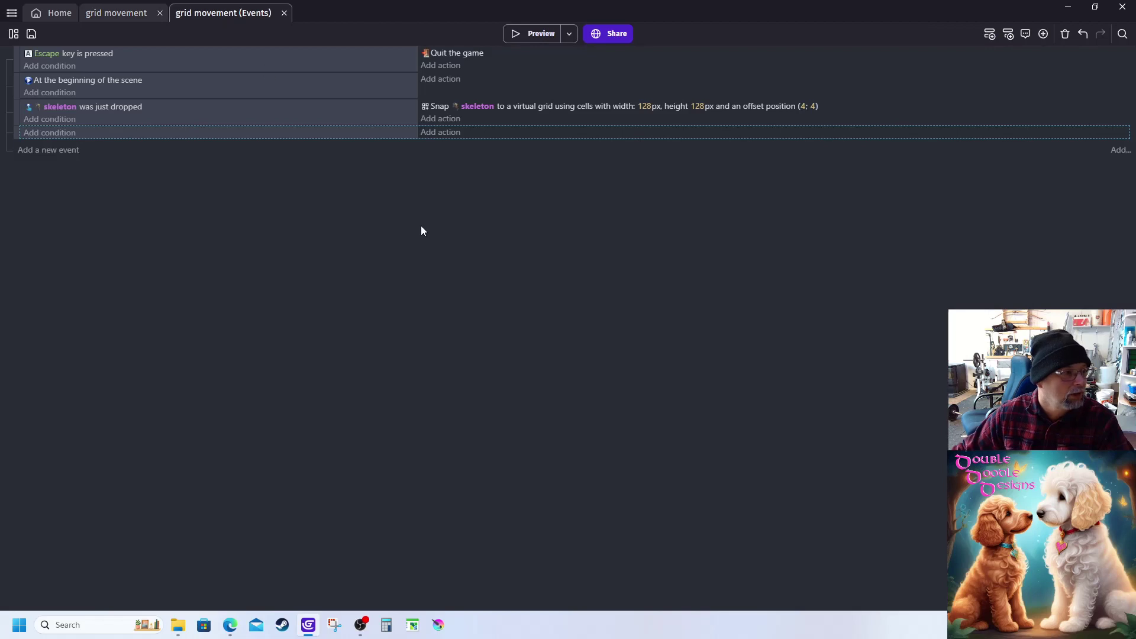
{"action": "left_click", "coordinate": [64, 120]}
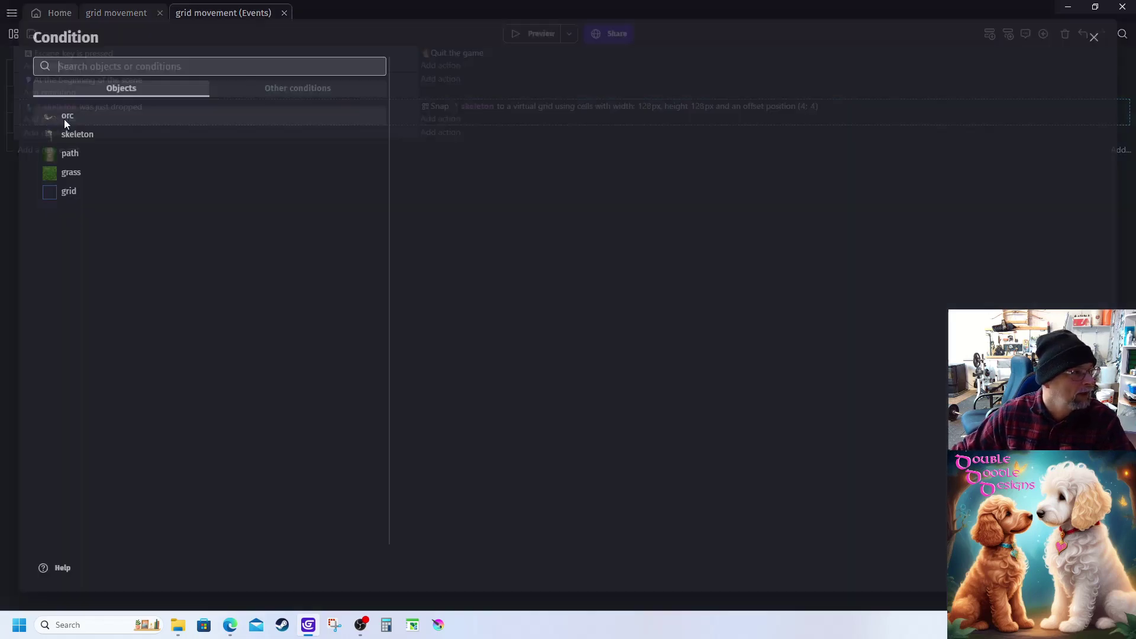
{"action": "left_click", "coordinate": [65, 117]}
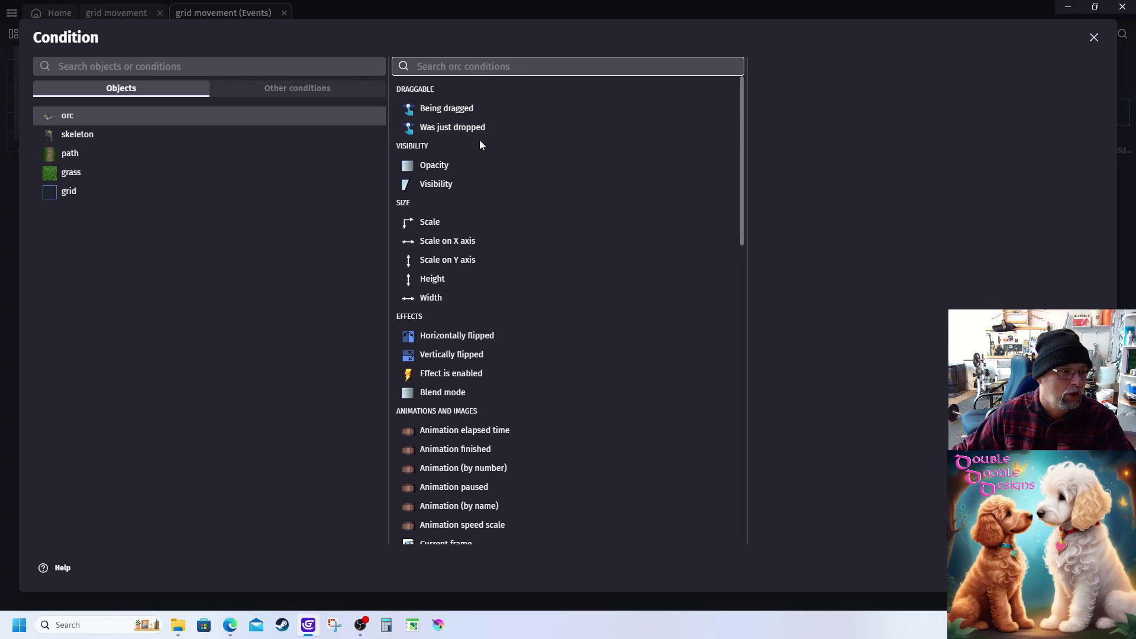
{"action": "left_click", "coordinate": [446, 110]}
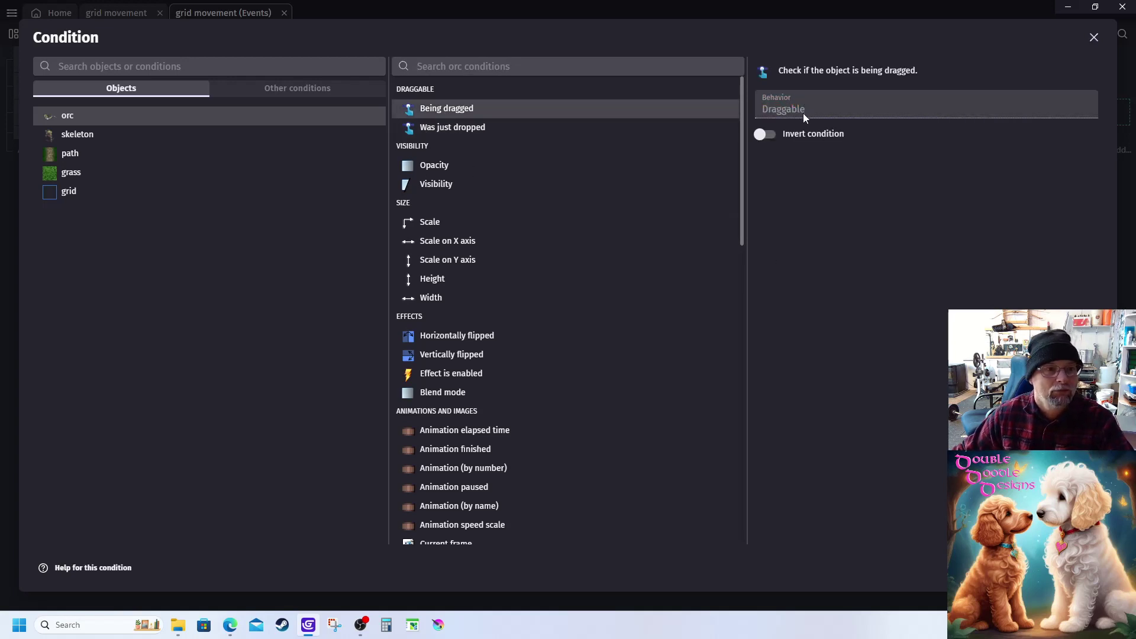
{"action": "key", "text": "Return"}
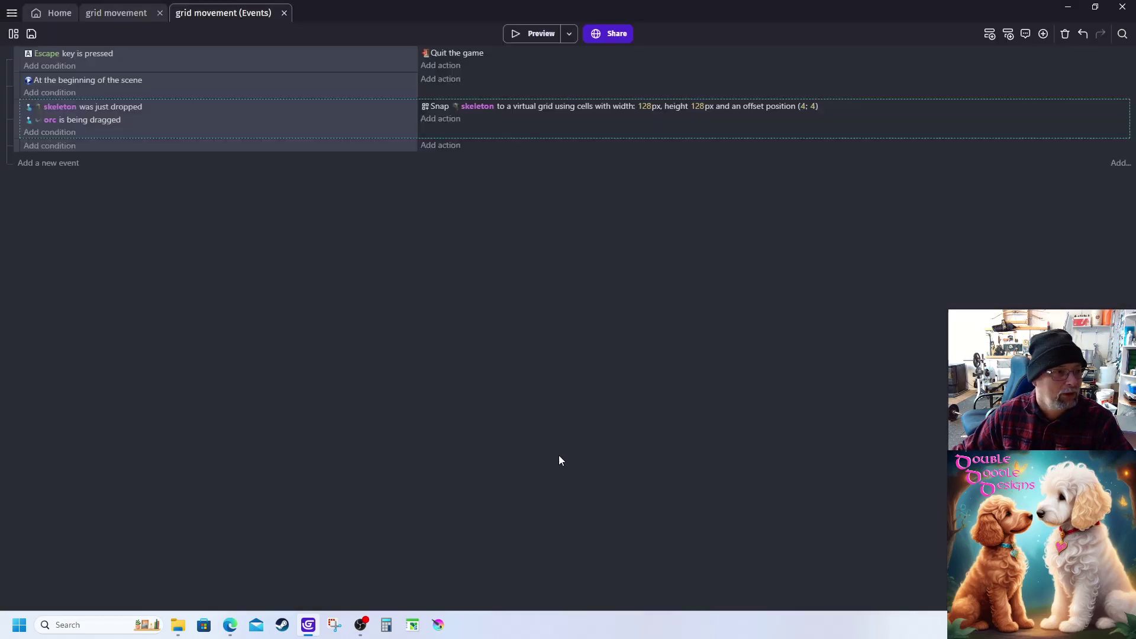
Step: Add an action to the empty last event that snaps the orc to a virtual grid with 128 x 128 px cells and offsets of 4 and 4
{"action": "left_click", "coordinate": [440, 146]}
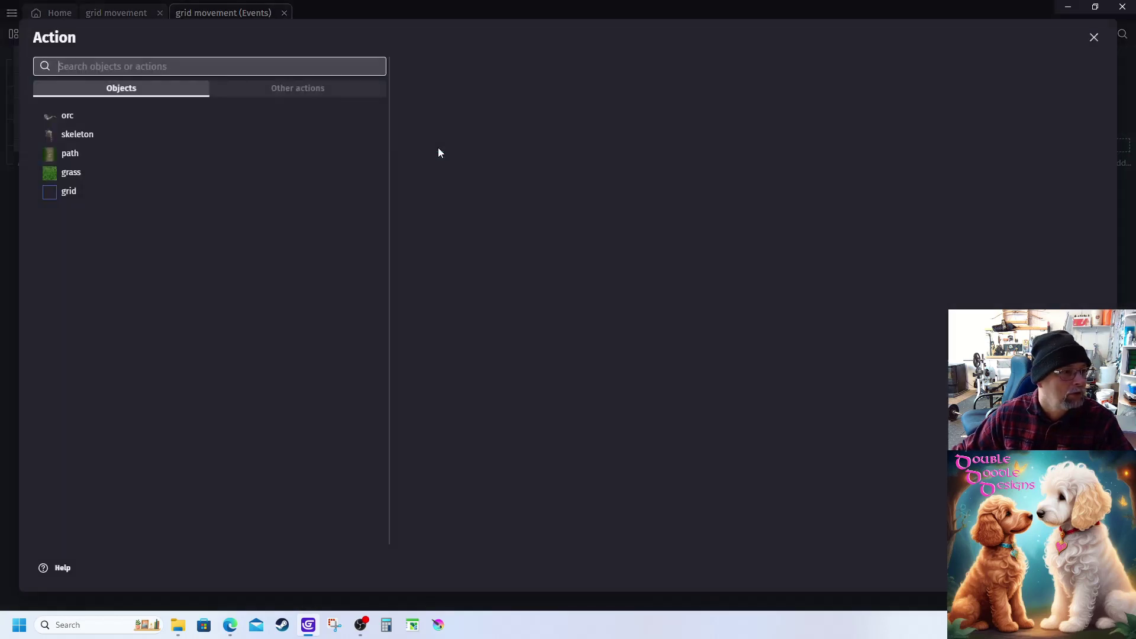
{"action": "left_click", "coordinate": [58, 116]}
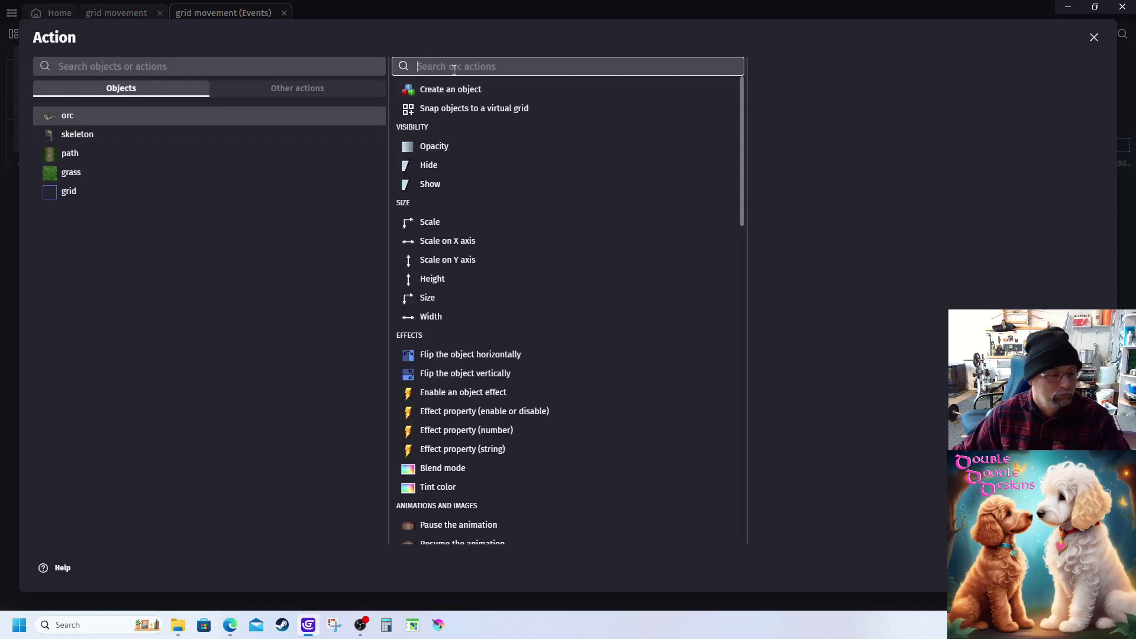
{"action": "type", "text": "sna"}
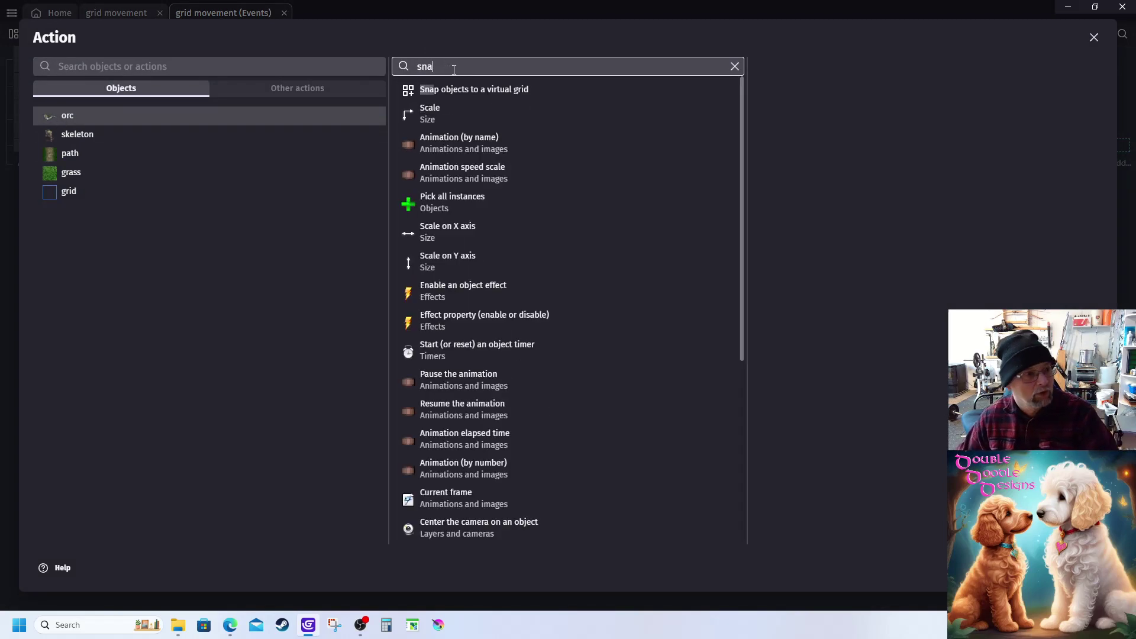
{"action": "left_click", "coordinate": [484, 95]}
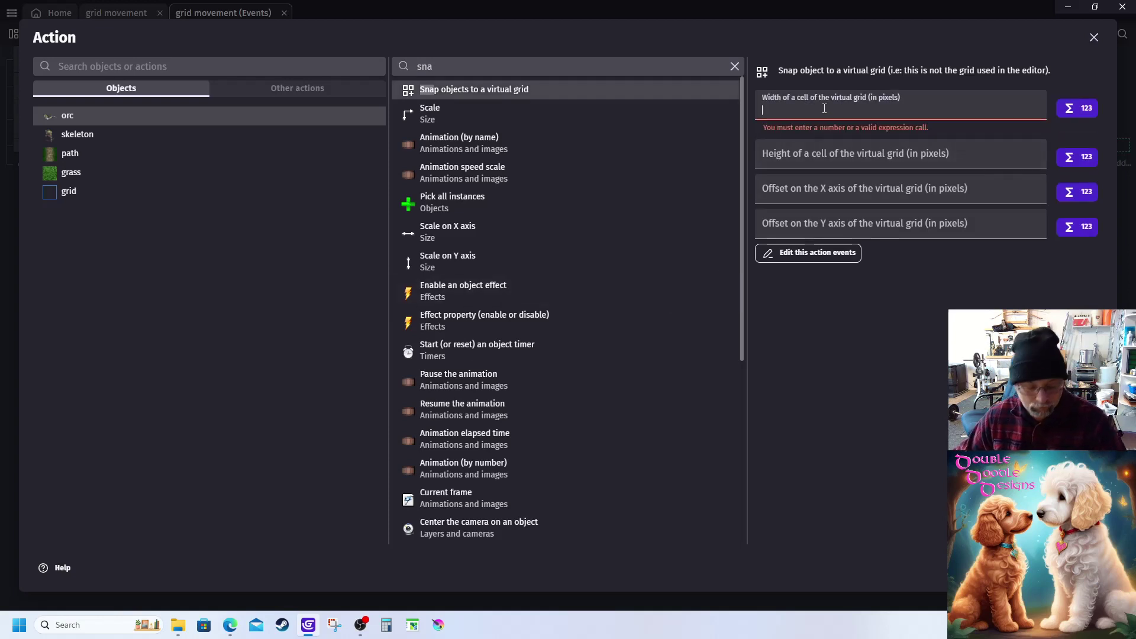
{"action": "type", "text": "128"}
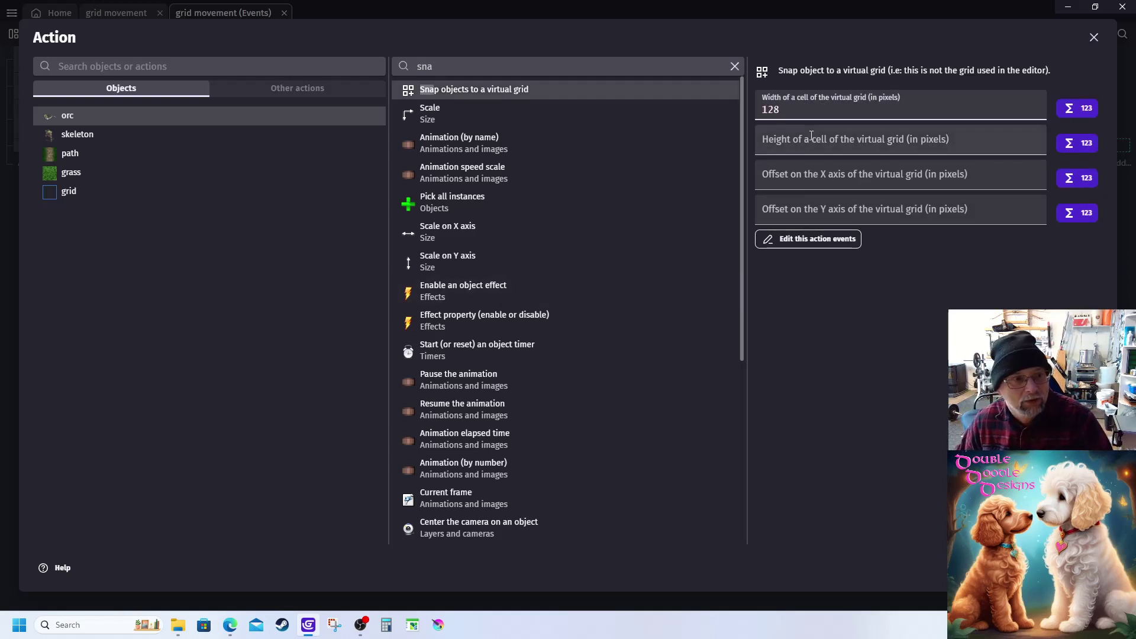
{"action": "left_click", "coordinate": [809, 141]}
{"action": "type", "text": "128"}
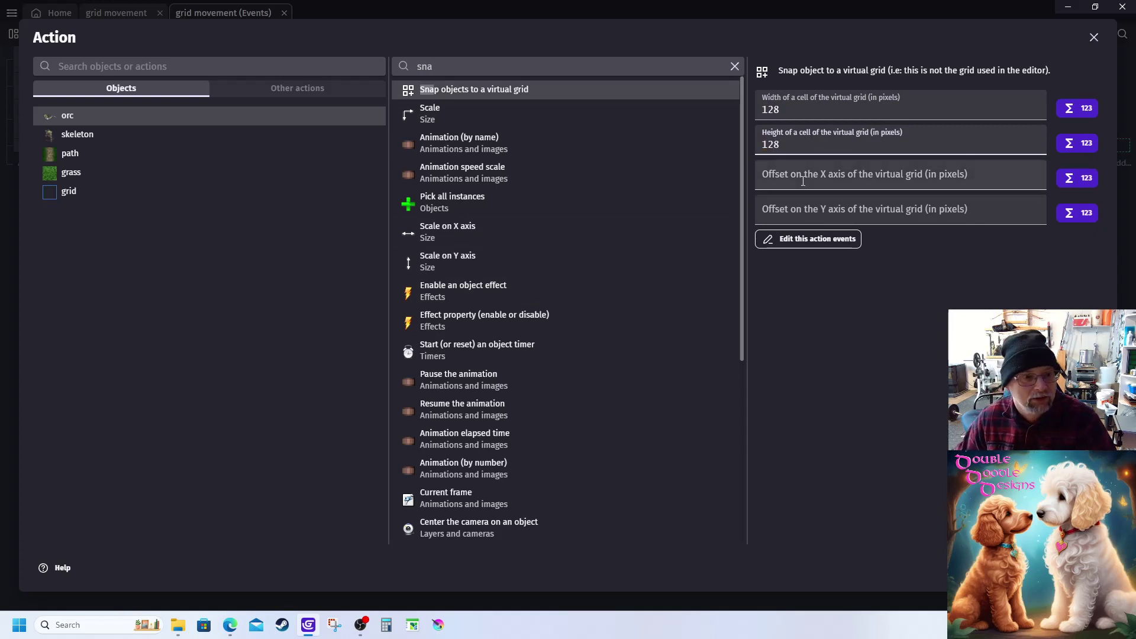
{"action": "left_click", "coordinate": [804, 181]}
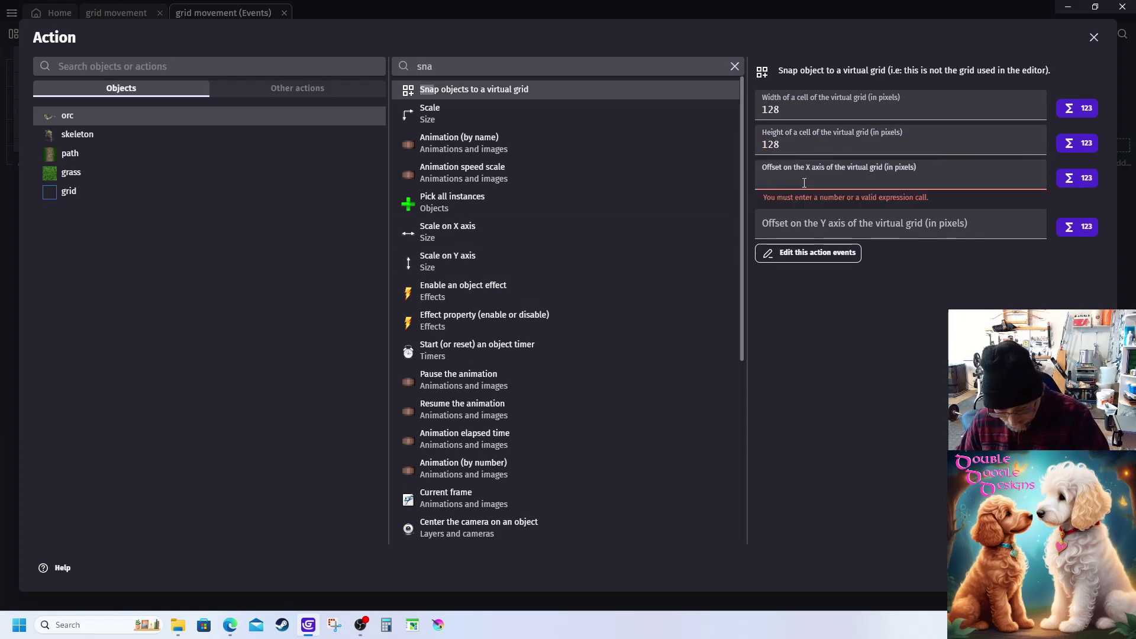
{"action": "type", "text": "4"}
{"action": "left_click", "coordinate": [800, 210]}
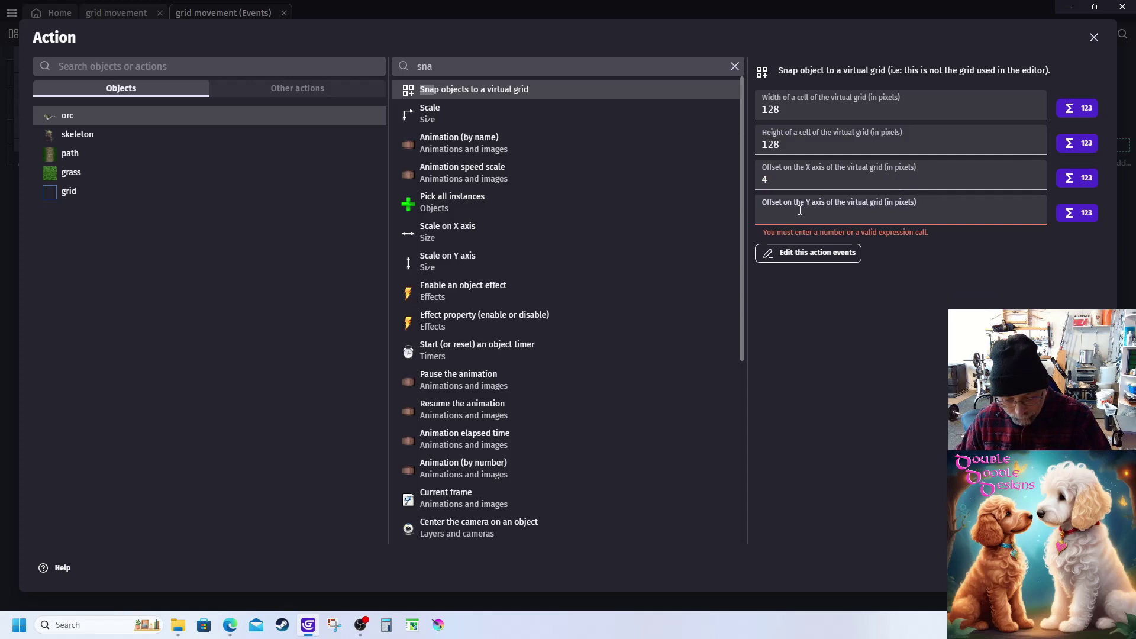
{"action": "type", "text": "4"}
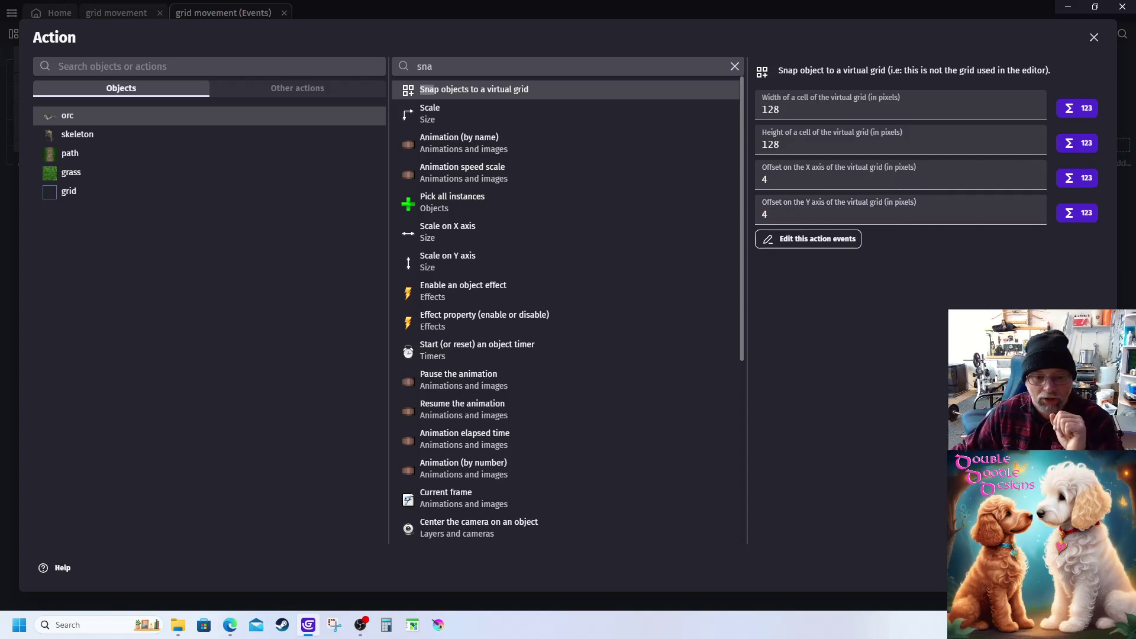
{"action": "left_click", "coordinate": [1083, 568]}
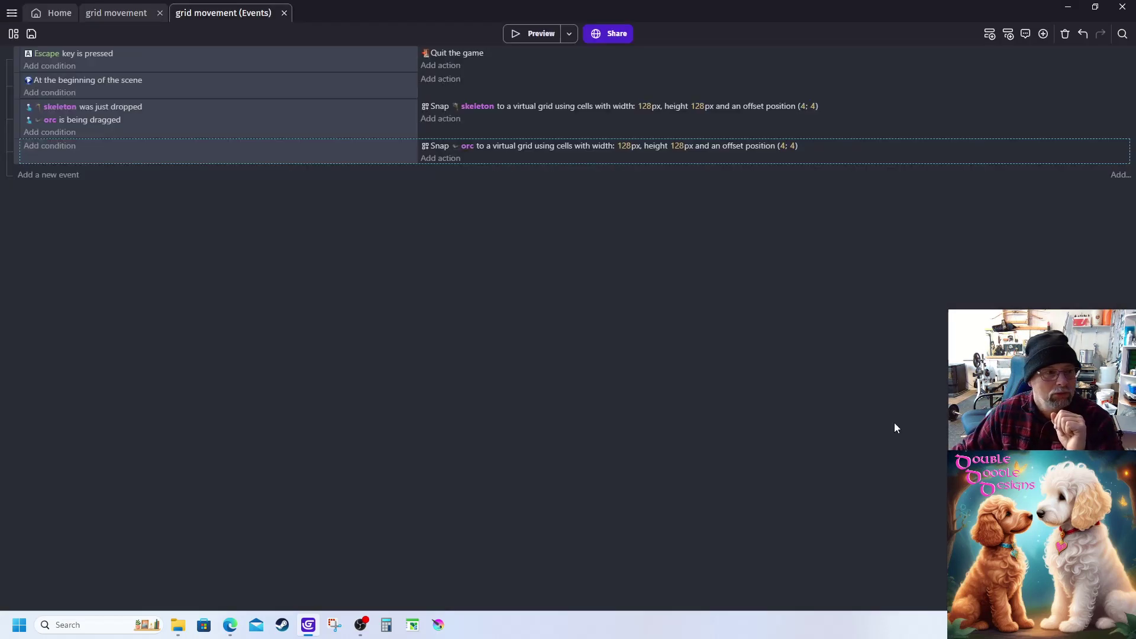
Step: Preview the scene to test the orc's new snap action, moving both characters around, and quit the preview
{"action": "left_click", "coordinate": [548, 35]}
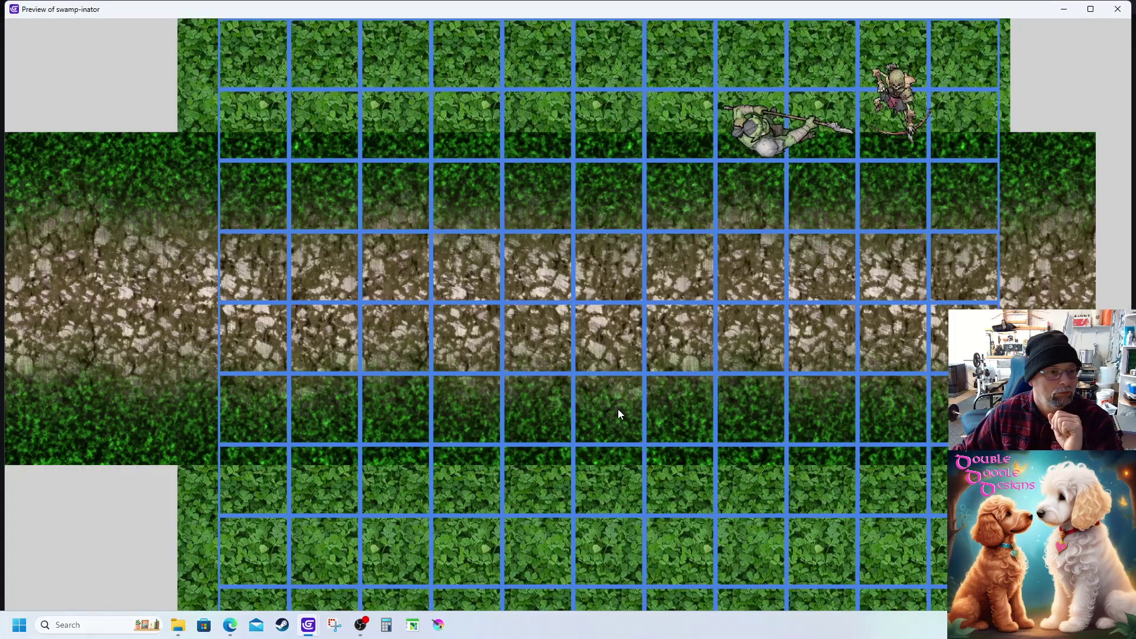
{"action": "left_click_drag", "start_coordinate": [896, 132], "coordinate": [719, 415]}
{"action": "left_click_drag", "start_coordinate": [755, 146], "coordinate": [497, 163]}
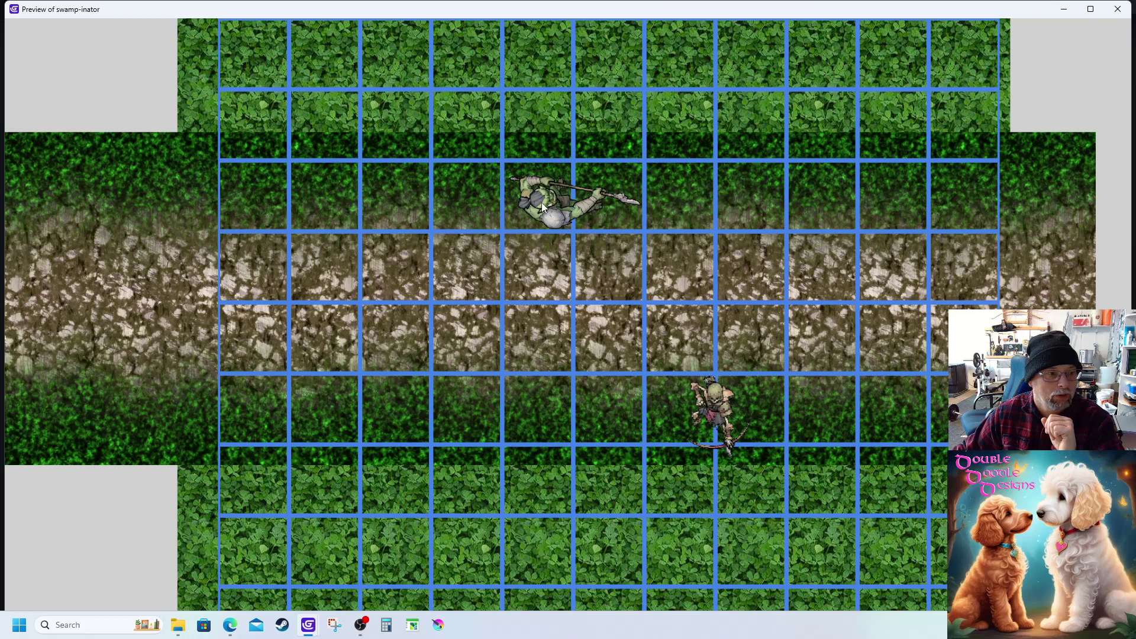
{"action": "left_click_drag", "start_coordinate": [543, 206], "coordinate": [688, 201]}
{"action": "left_click_drag", "start_coordinate": [602, 188], "coordinate": [489, 349]}
{"action": "left_click_drag", "start_coordinate": [706, 413], "coordinate": [779, 382]}
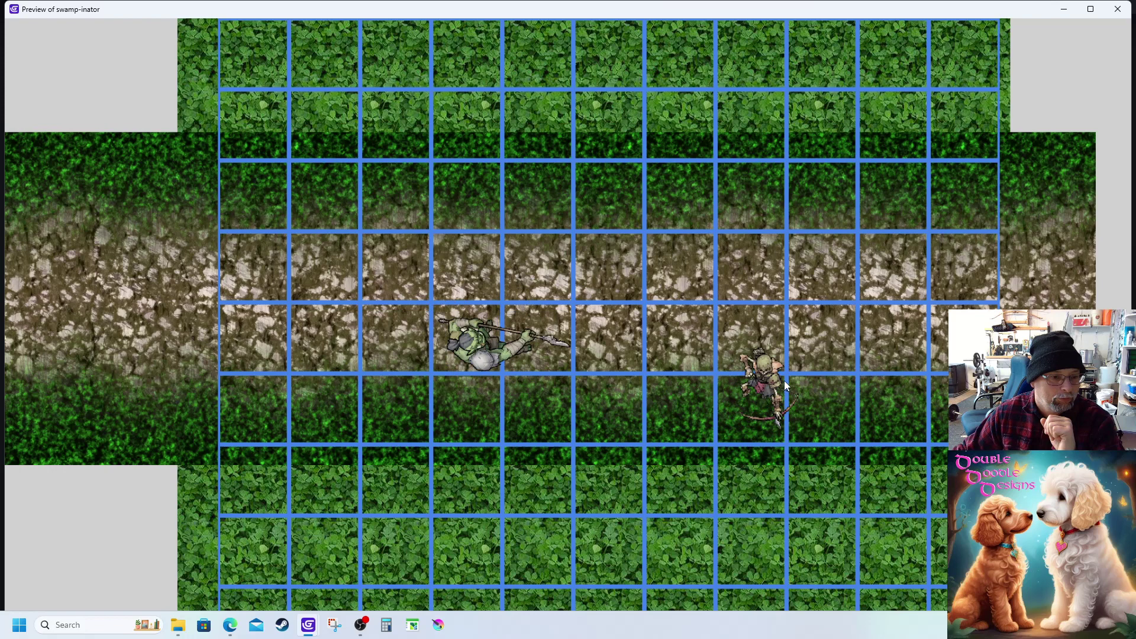
{"action": "key", "text": "Escape"}
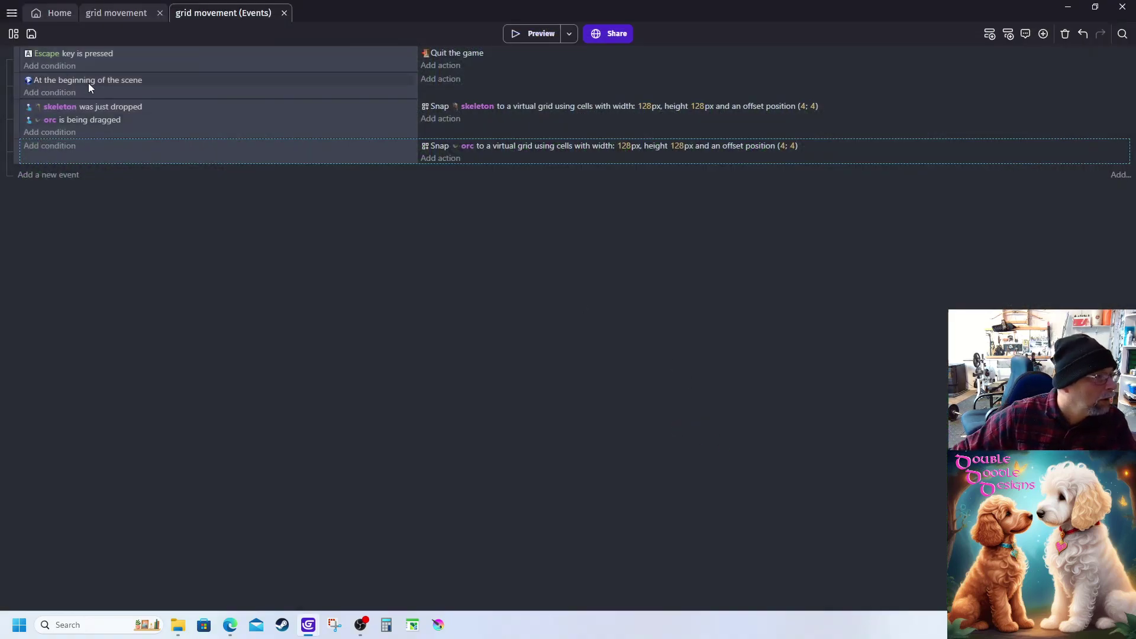
Step: Move the orc's being-dragged condition into the orc snap event and test both characters' snapping in a preview
{"action": "left_click_drag", "start_coordinate": [66, 119], "coordinate": [67, 156]}
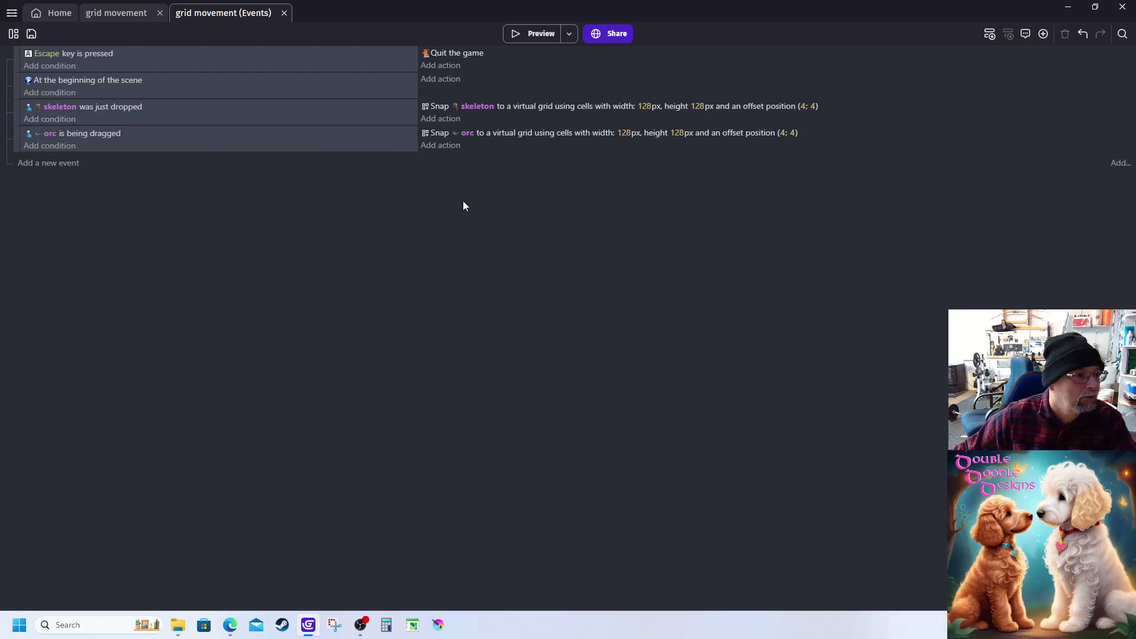
{"action": "left_click", "coordinate": [536, 34]}
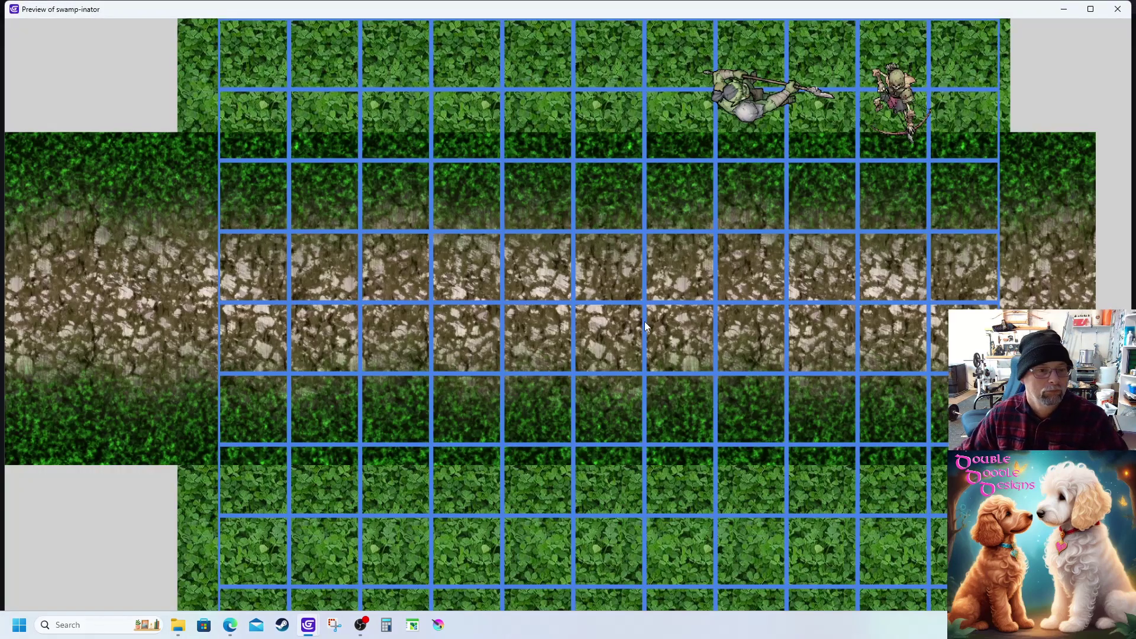
{"action": "left_click_drag", "start_coordinate": [900, 102], "coordinate": [901, 187]}
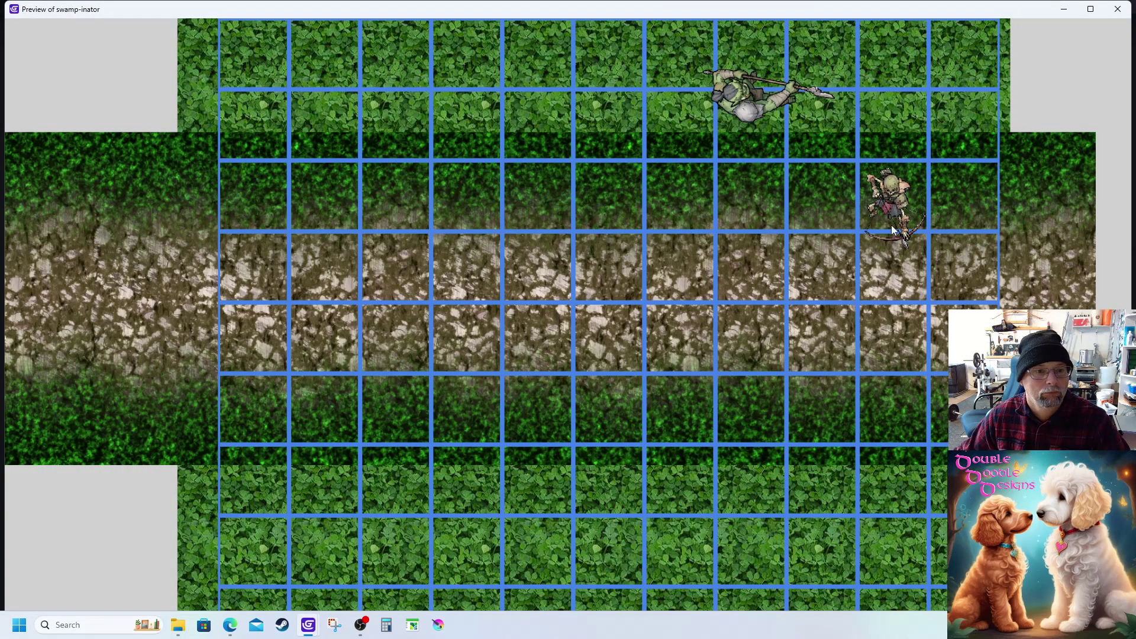
{"action": "left_click_drag", "start_coordinate": [895, 248], "coordinate": [887, 274]}
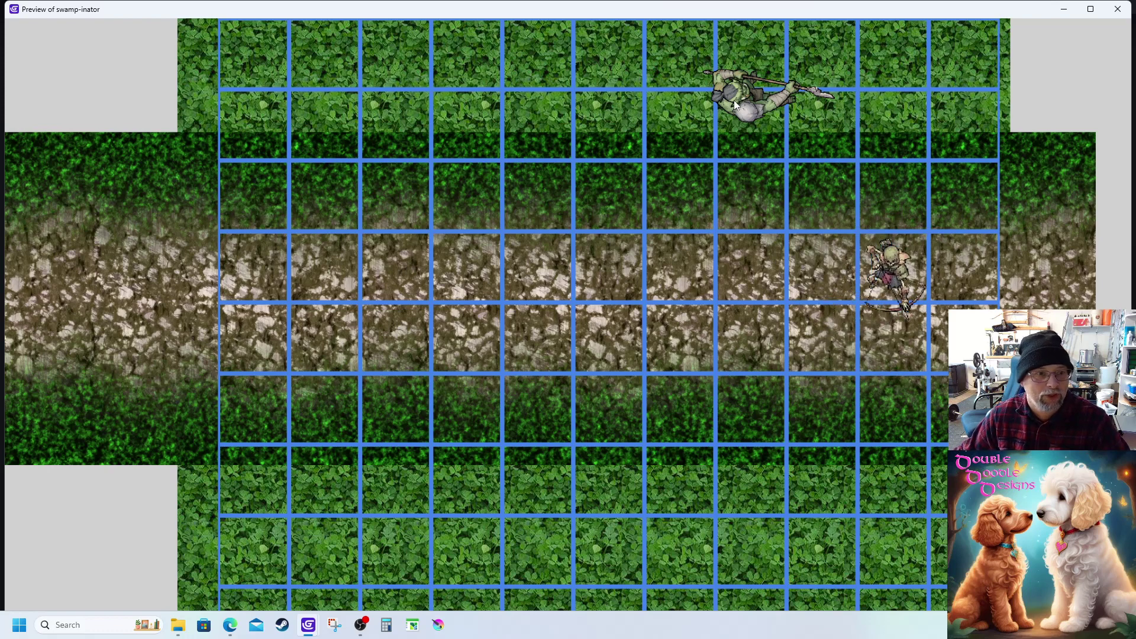
{"action": "left_click_drag", "start_coordinate": [735, 104], "coordinate": [558, 166]}
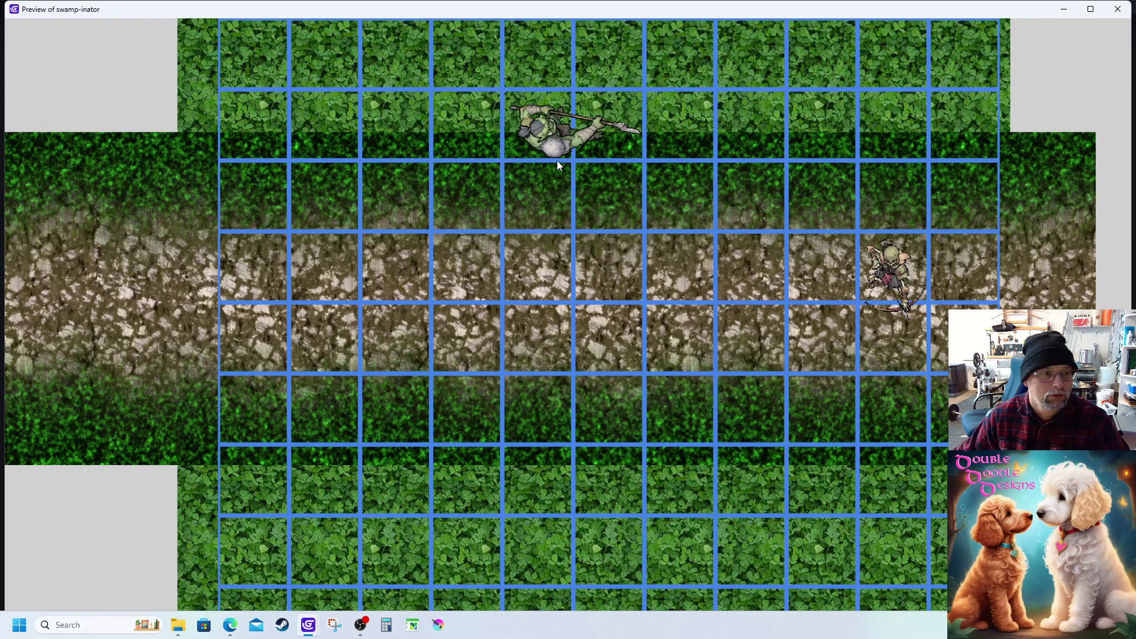
{"action": "left_click_drag", "start_coordinate": [892, 283], "coordinate": [837, 254]}
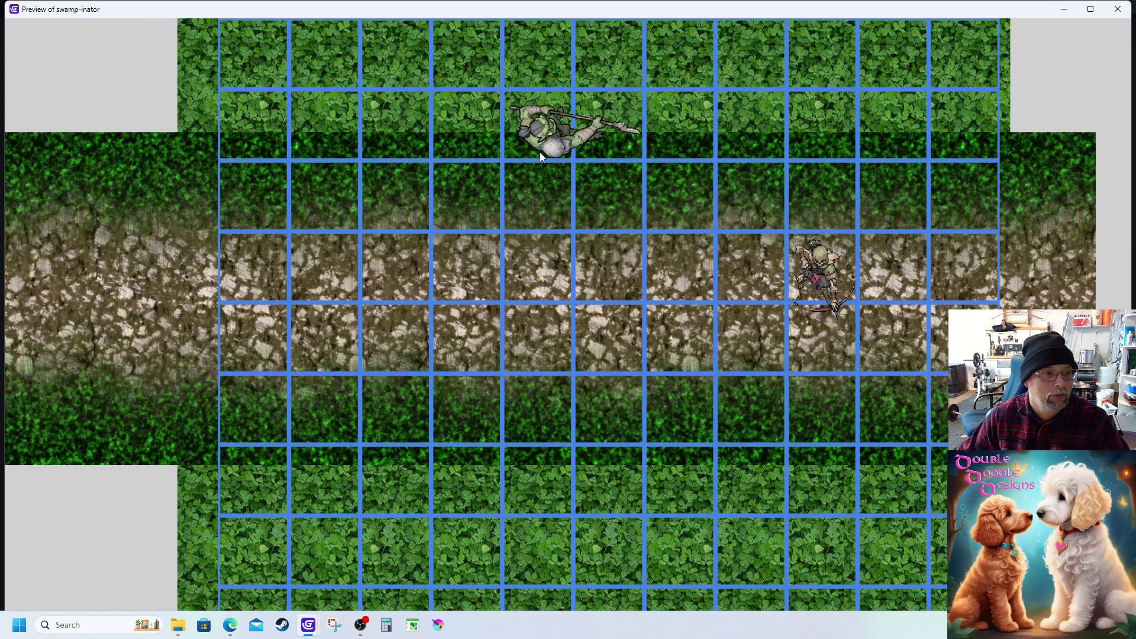
{"action": "left_click_drag", "start_coordinate": [540, 152], "coordinate": [749, 333]}
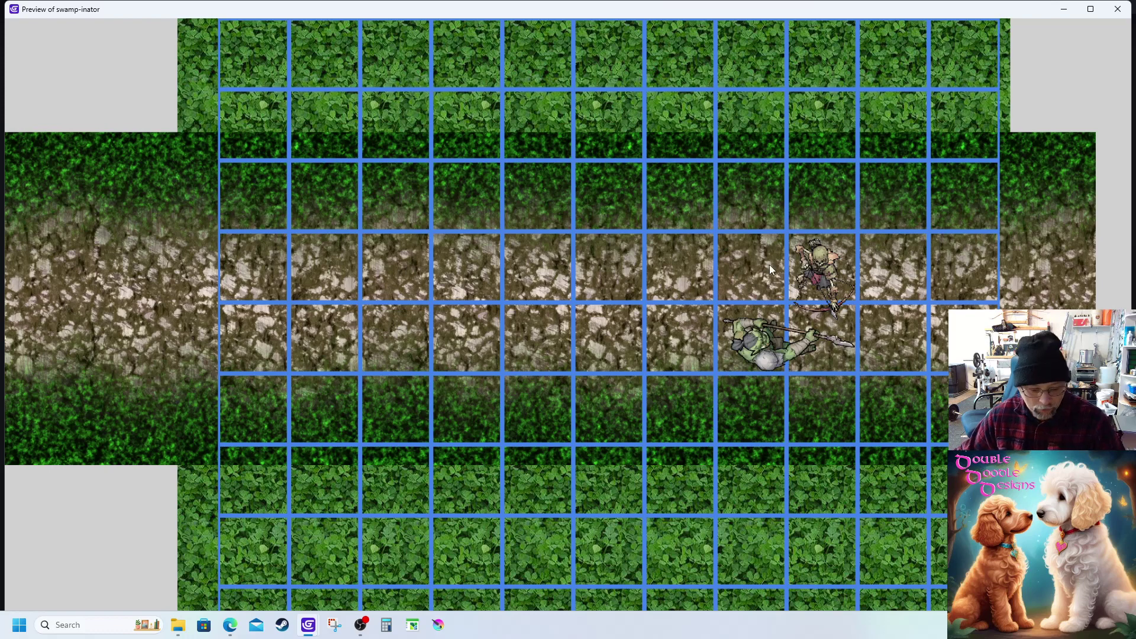
{"action": "key", "text": "Escape"}
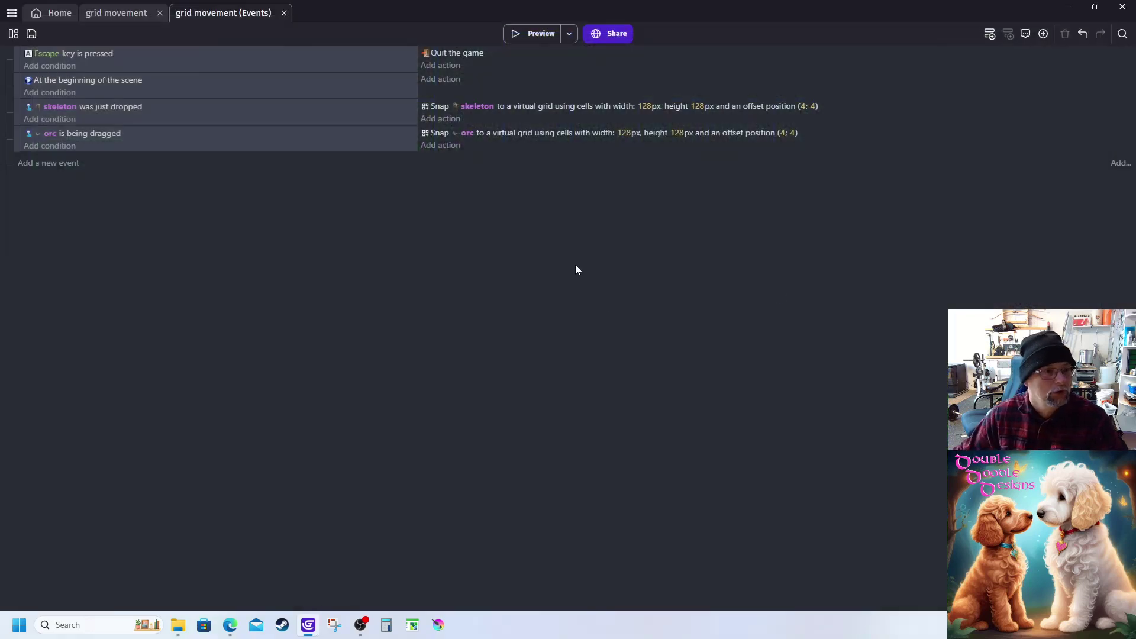